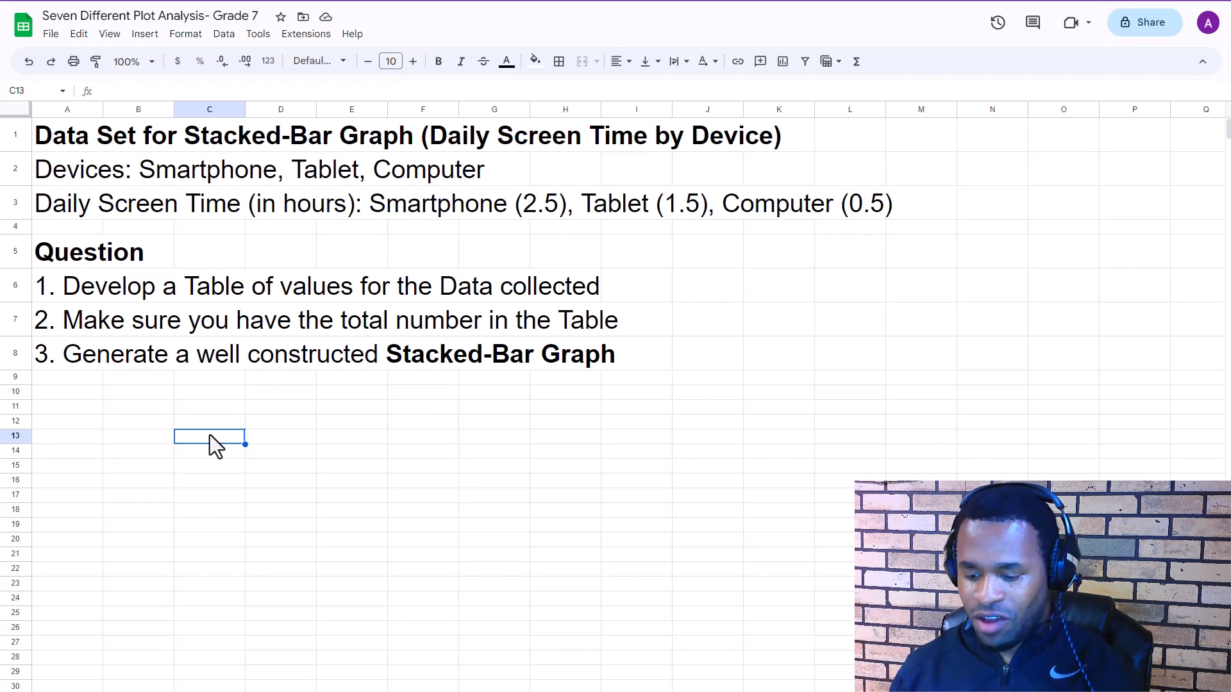
# - Fill the table's header row from C13 with Devices, Smartphone, Tablet and Computer
pyautogui.write('Devices')
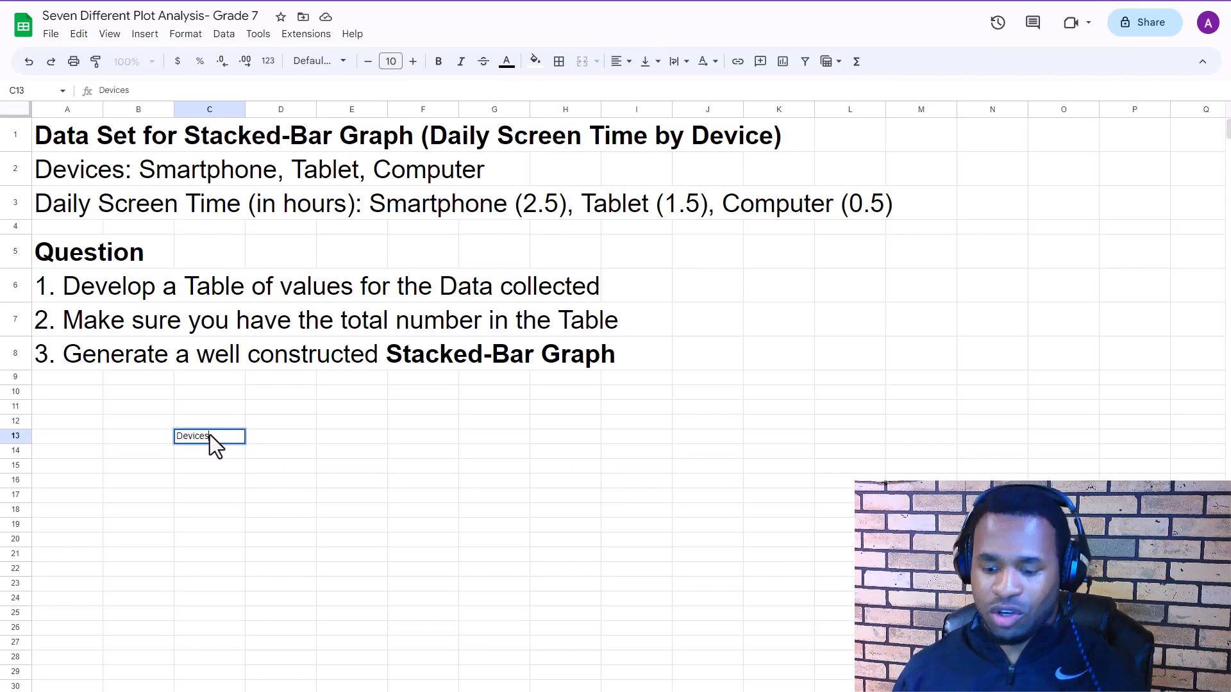
pyautogui.press('Tab')
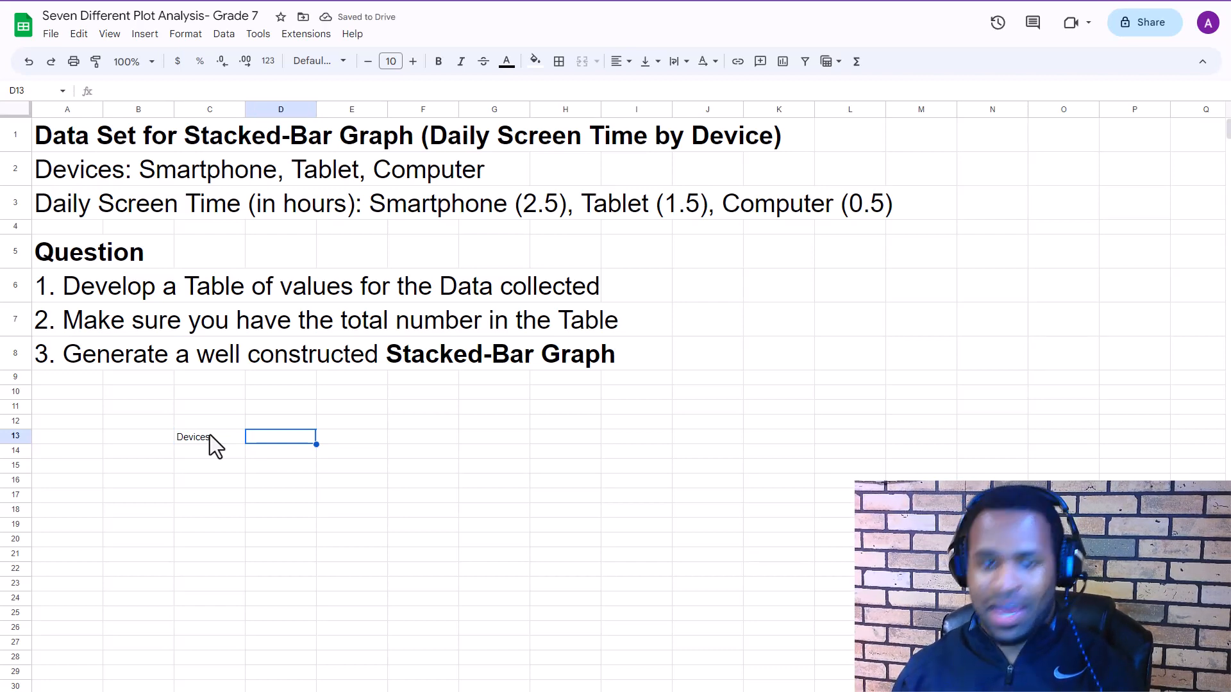
pyautogui.write('Smaertphone')
pyautogui.press('Tab')
pyautogui.write('Tablet')
pyautogui.press('Tab')
pyautogui.write('Computer')
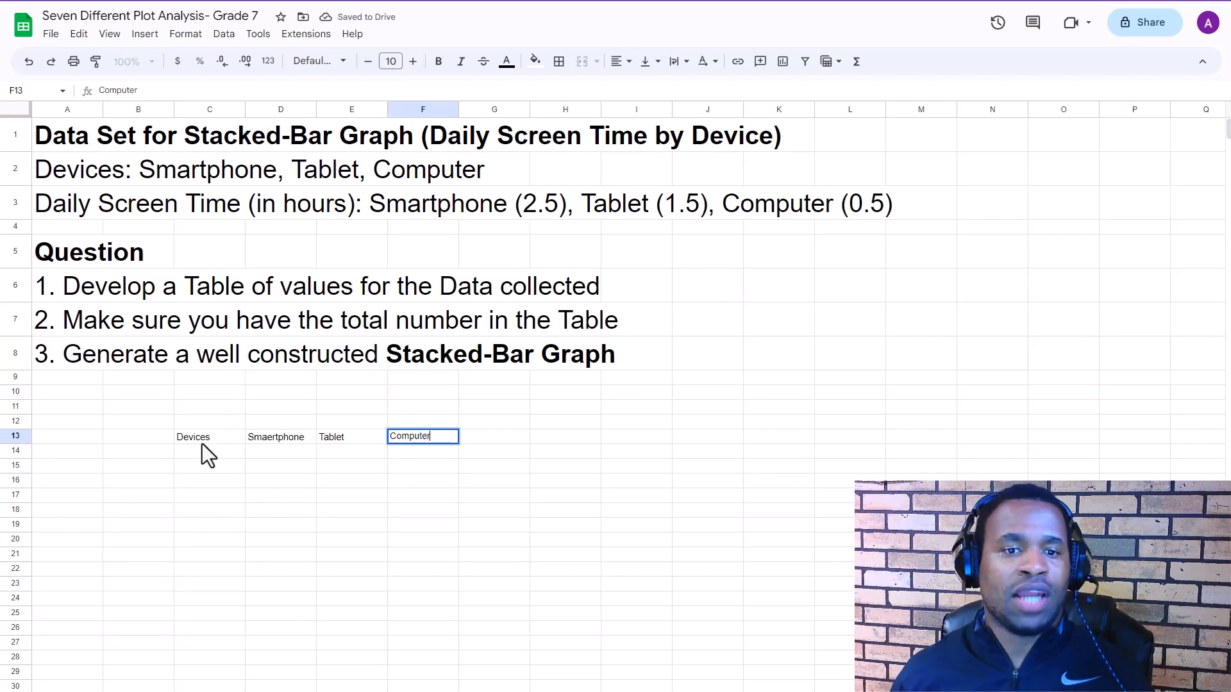
# - Add a "Daily Screen Time (in hours)" row in row 14 with Smartphone 2.5, Tablet 1.5 and Computer 0.5
pyautogui.click(202, 453)
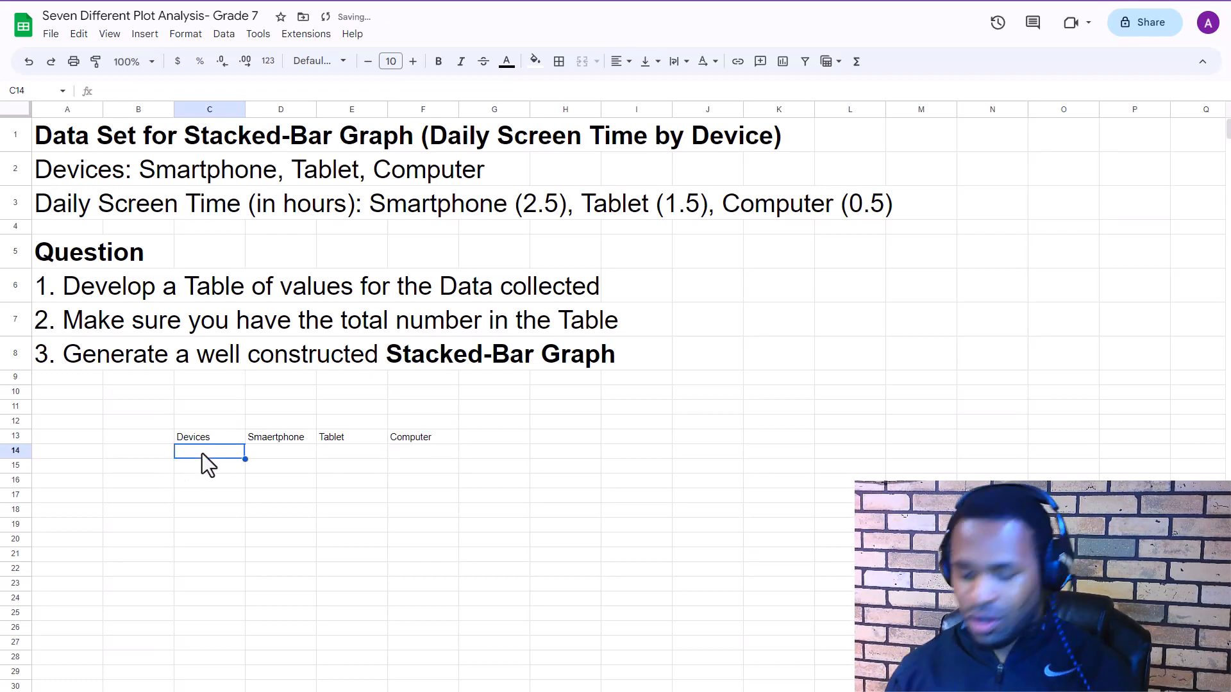
pyautogui.write('Daily ')
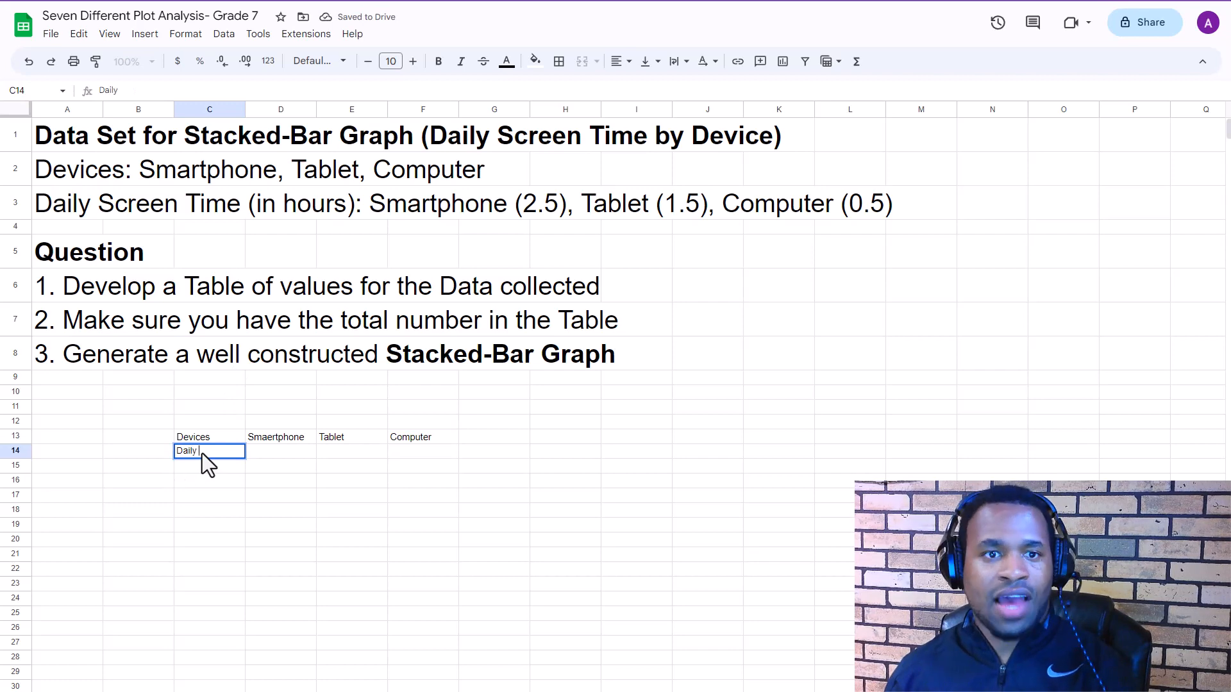
pyautogui.write('Screen ')
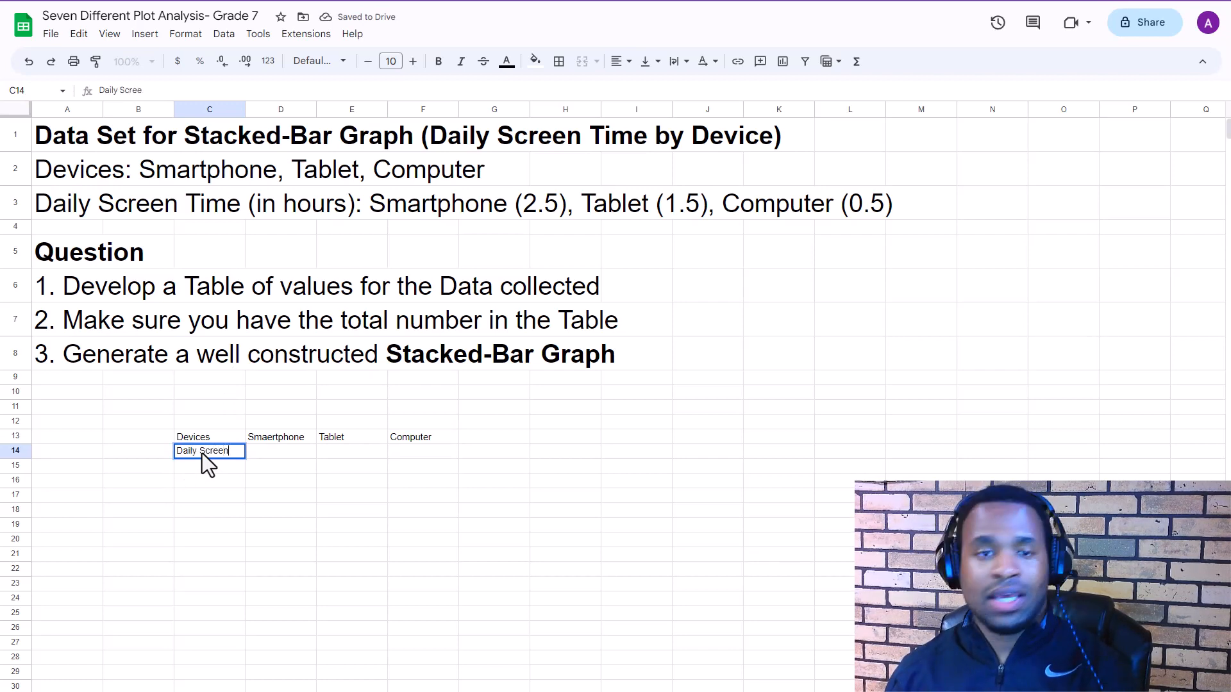
pyautogui.write('Time ')
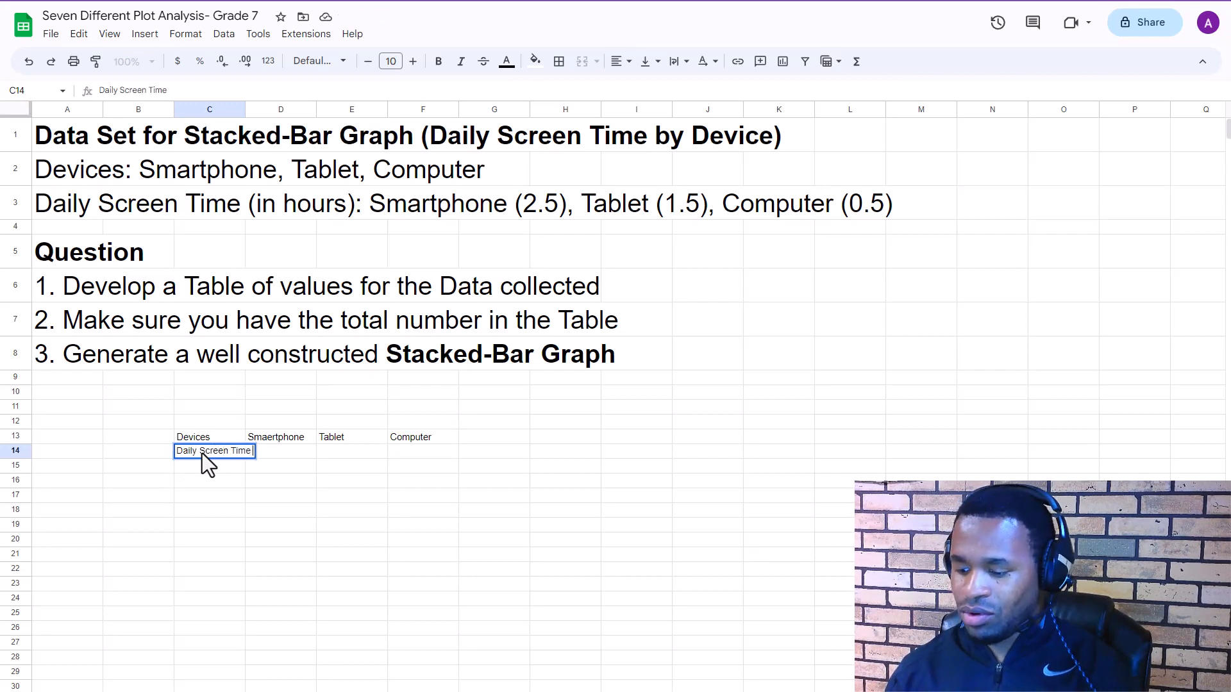
pyautogui.write('(in hours')
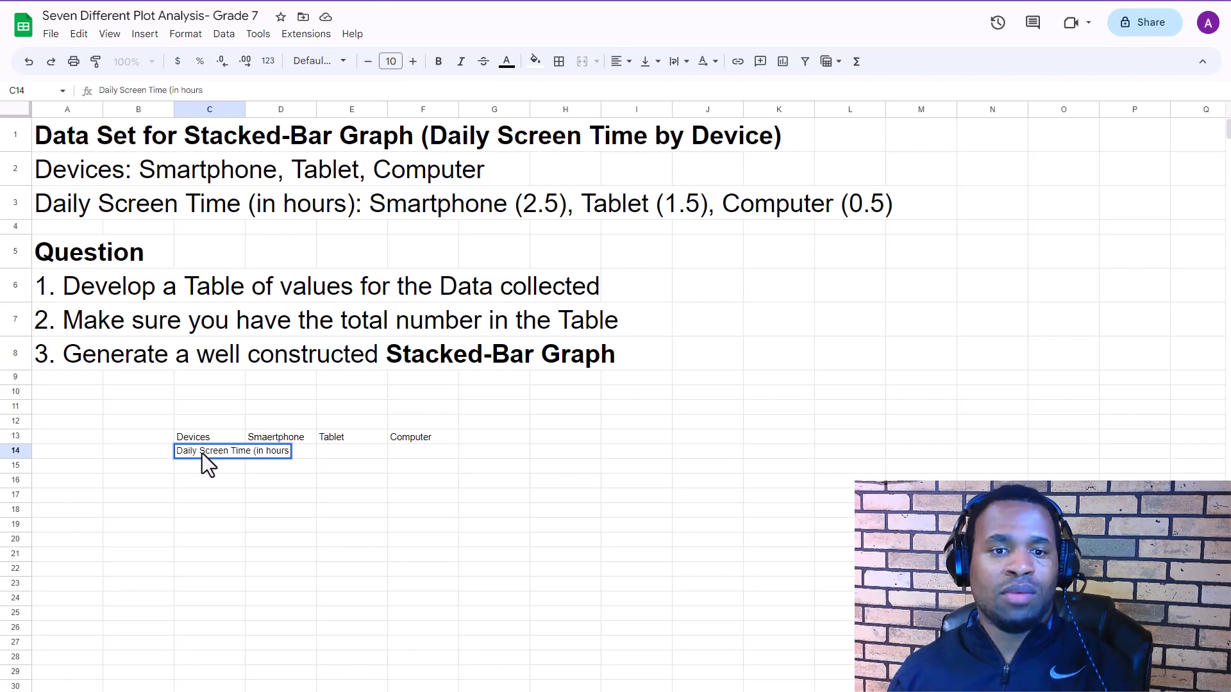
pyautogui.write(')')
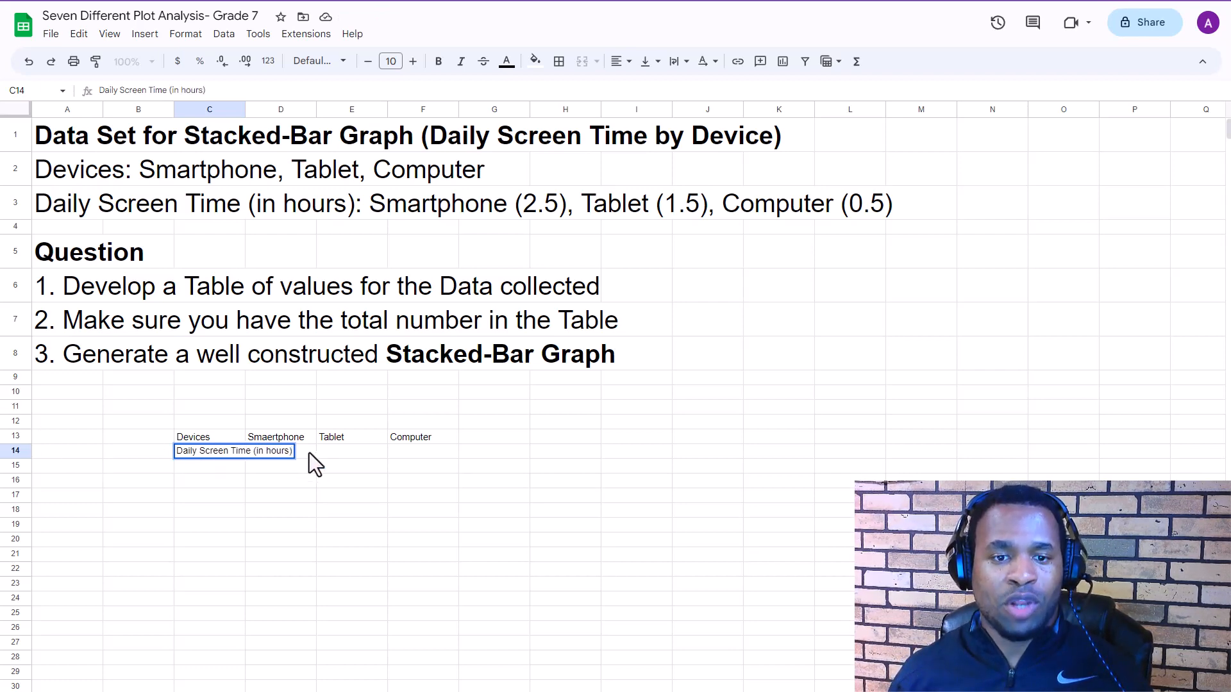
pyautogui.press('Tab')
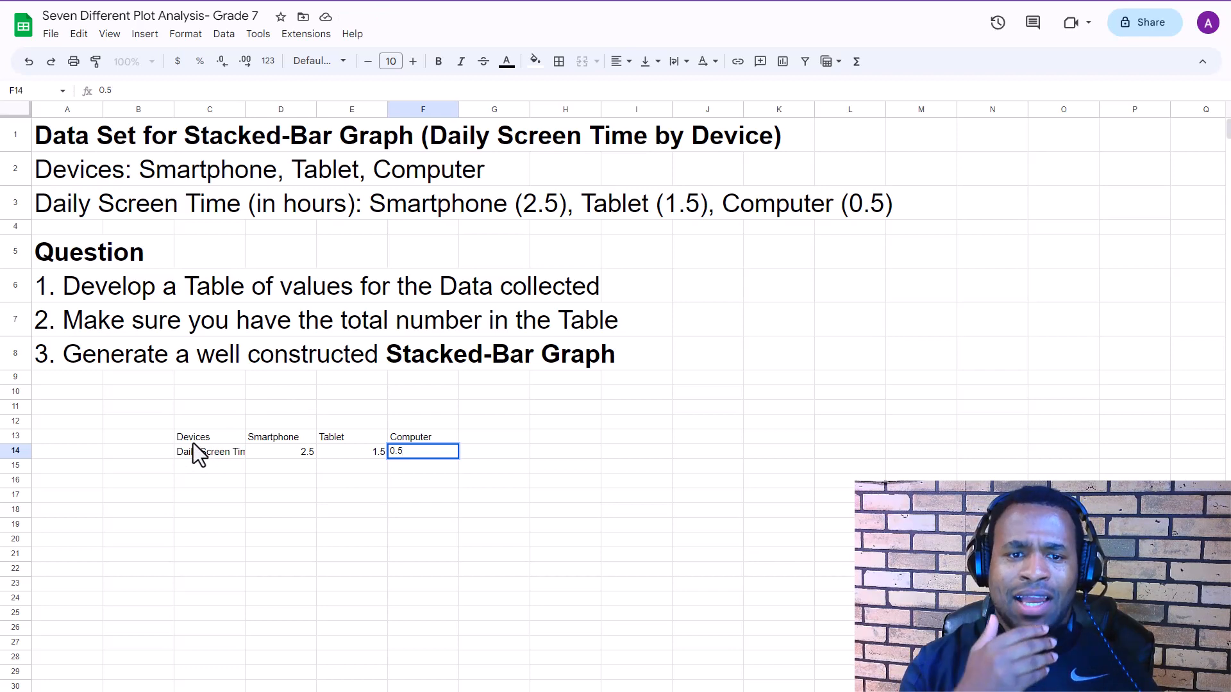
# - Insert a chart based on the device table in C13:F14
pyautogui.click(194, 437)
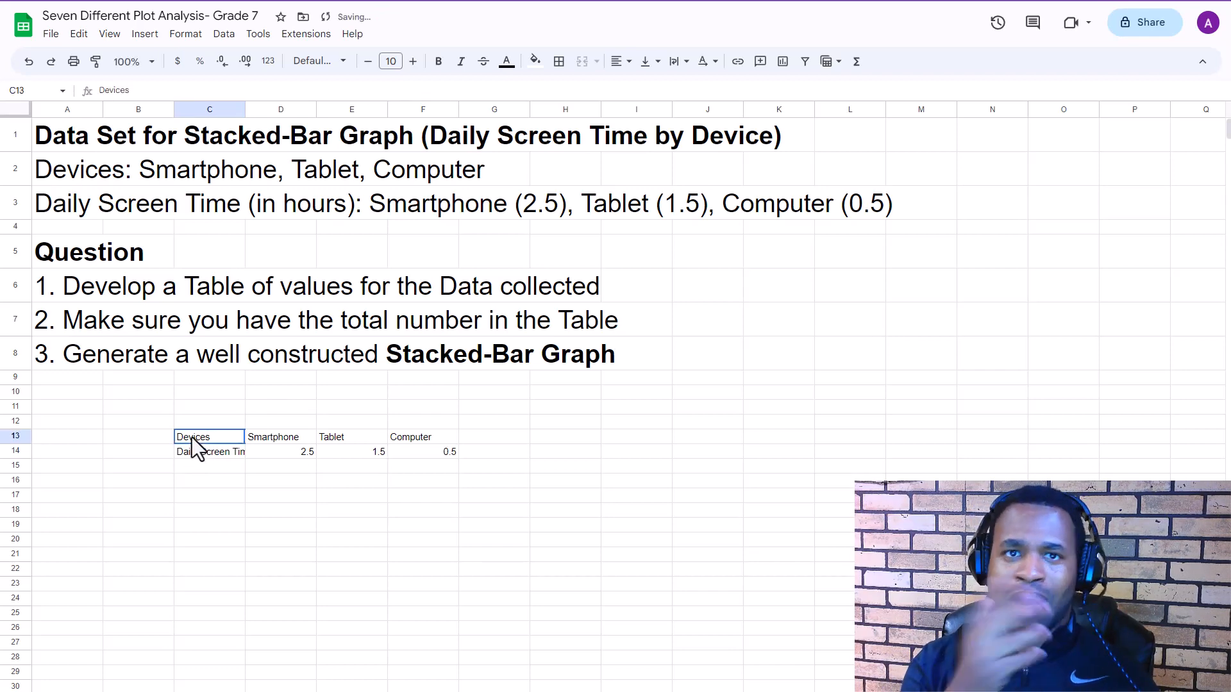
pyautogui.moveTo(193, 436); pyautogui.dragTo(406, 459)
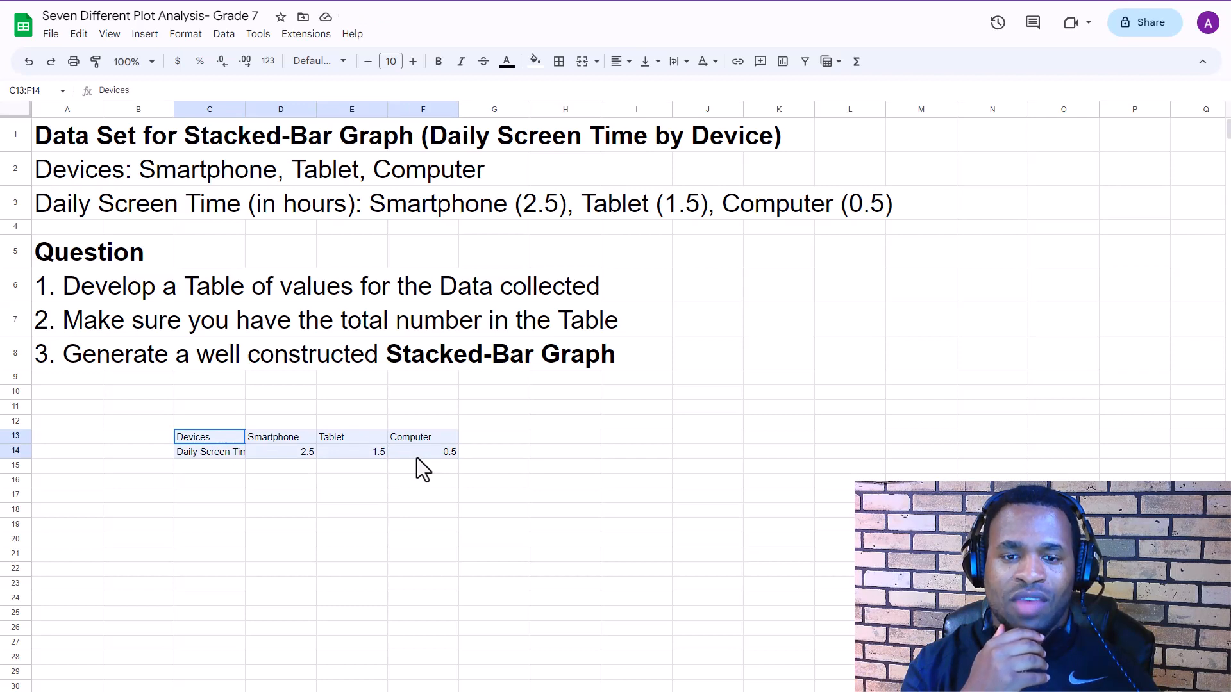
pyautogui.moveTo(417, 458); pyautogui.dragTo(417, 457)
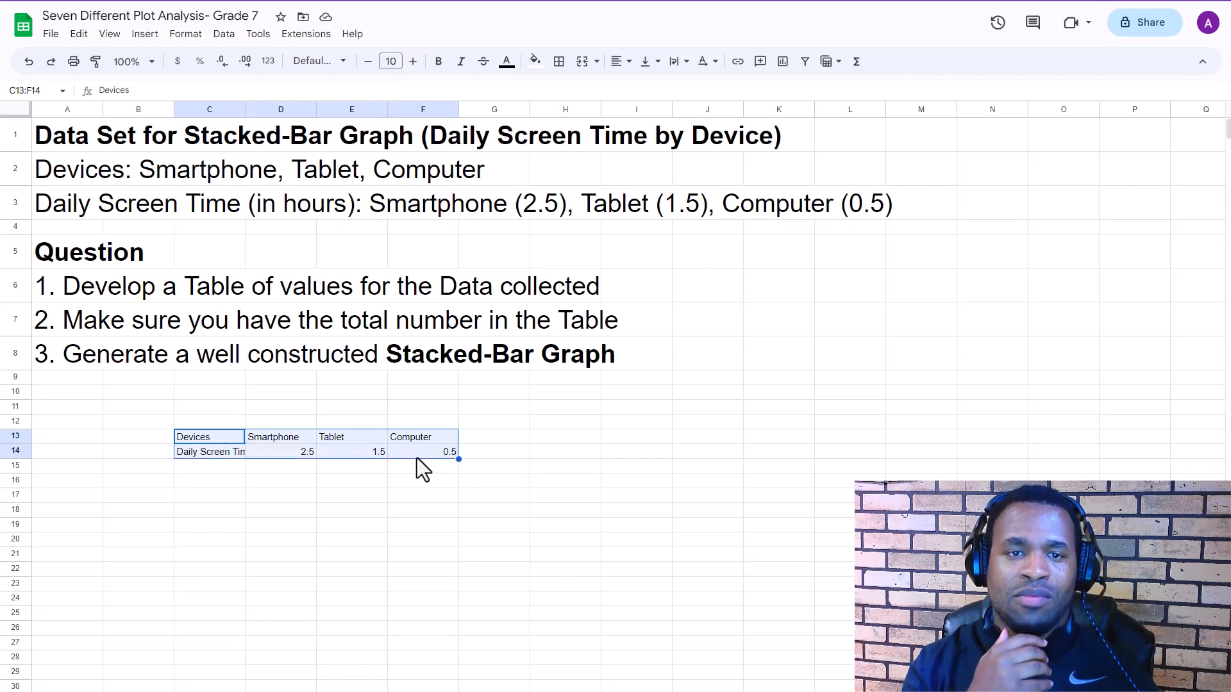
pyautogui.click(145, 38)
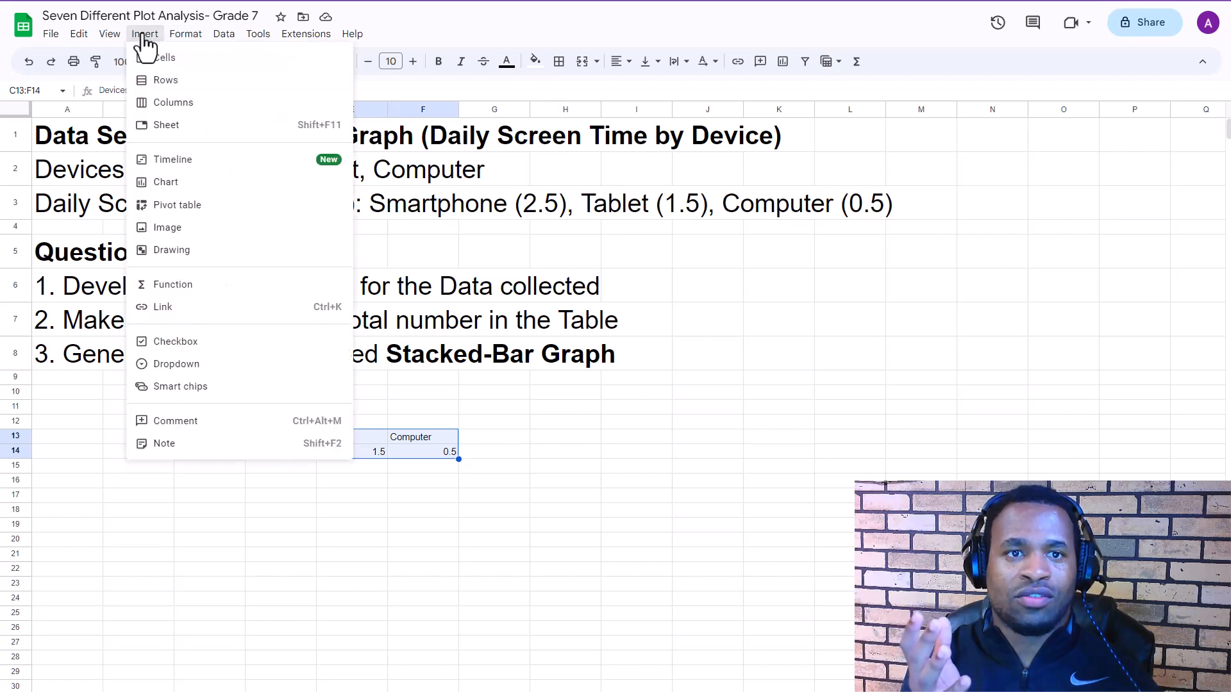
pyautogui.click(161, 186)
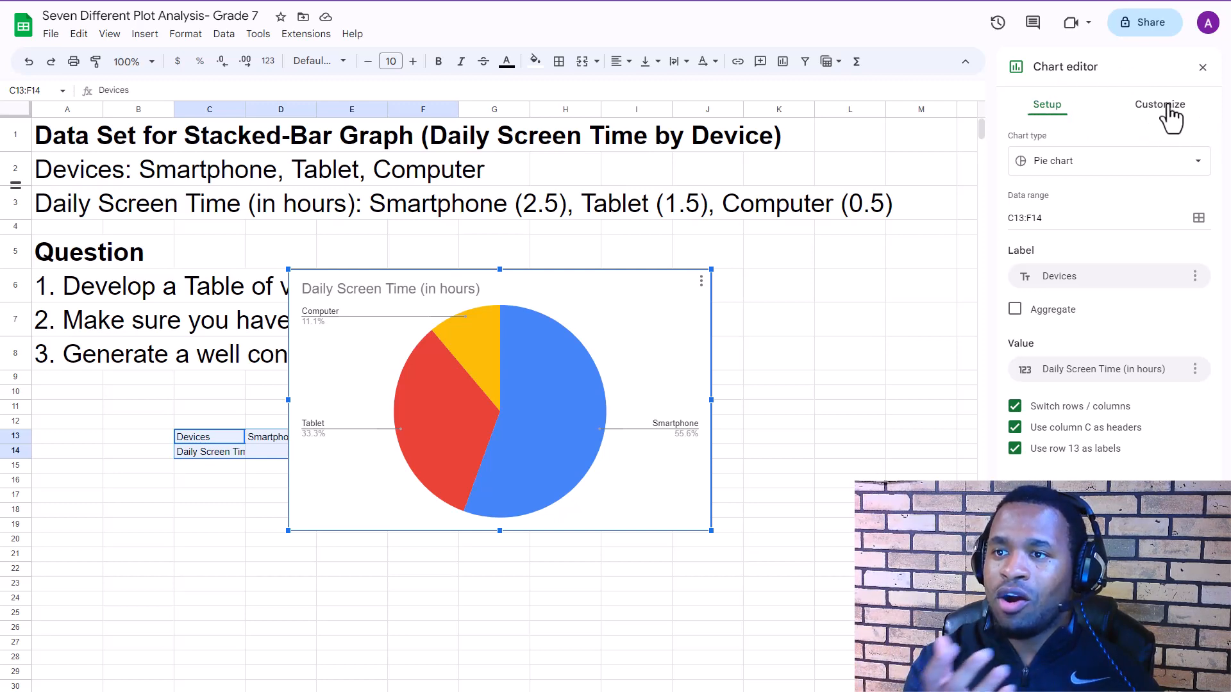
# - Change the chart type to 100% stacked column and move the chart clear of the data table
pyautogui.click(1198, 162)
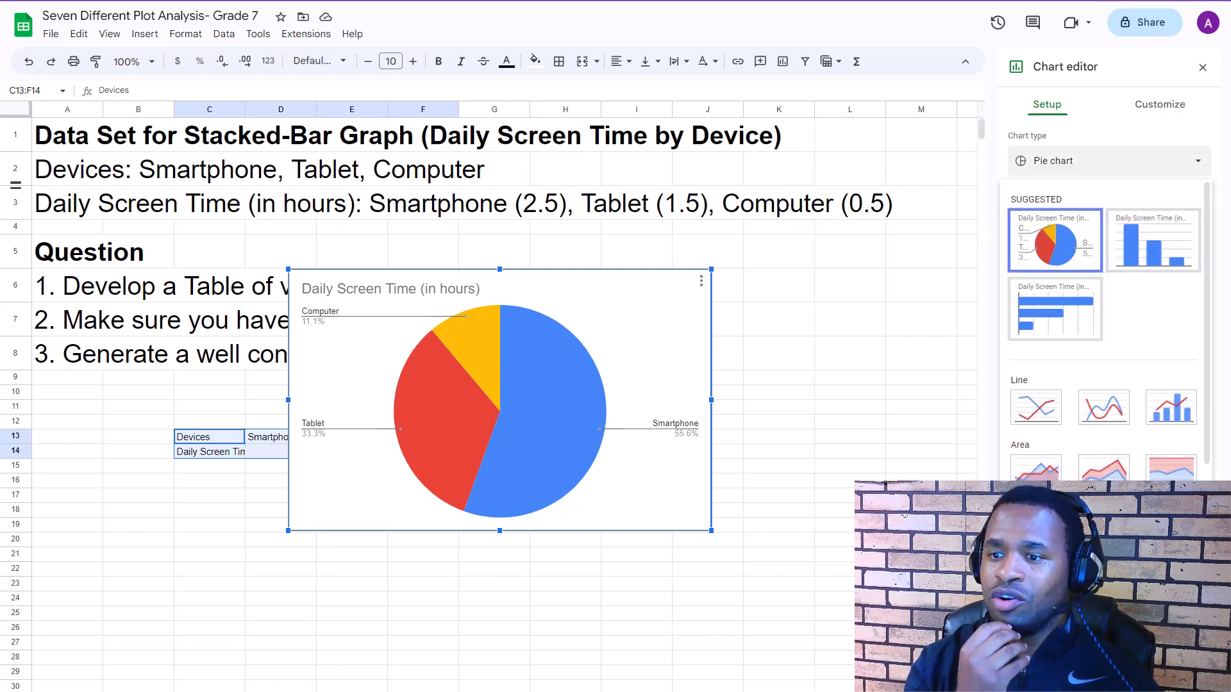
pyautogui.scroll(-3, 1103, 321)
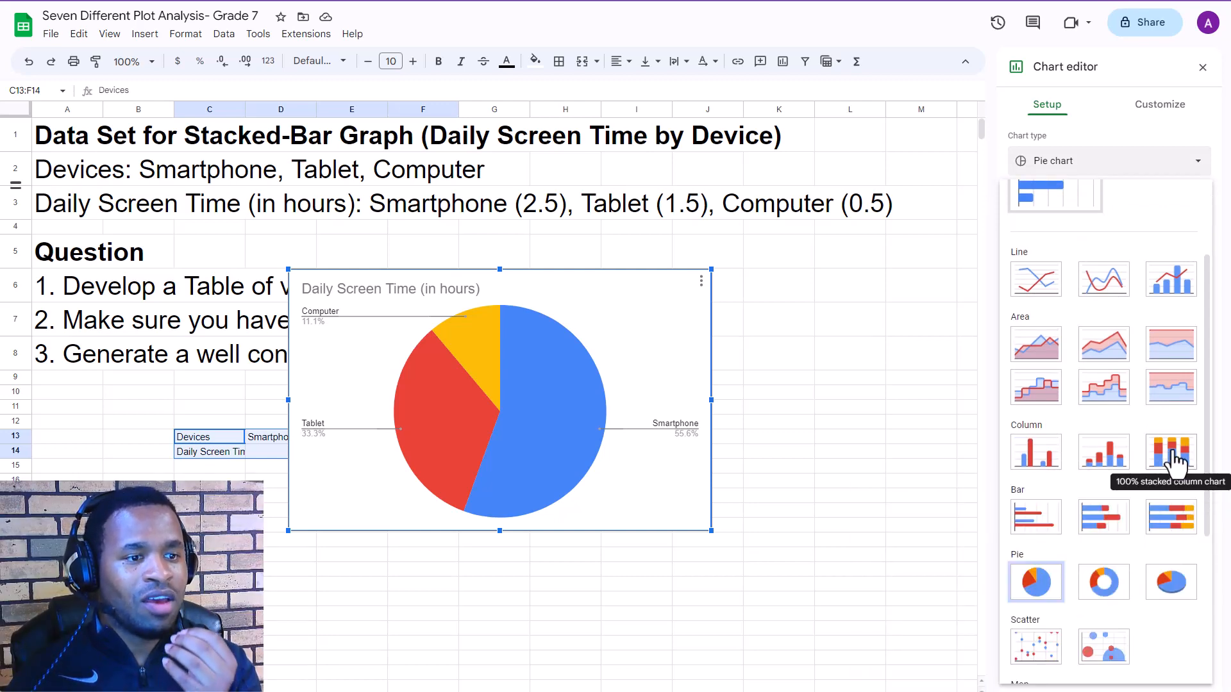
pyautogui.click(1175, 460)
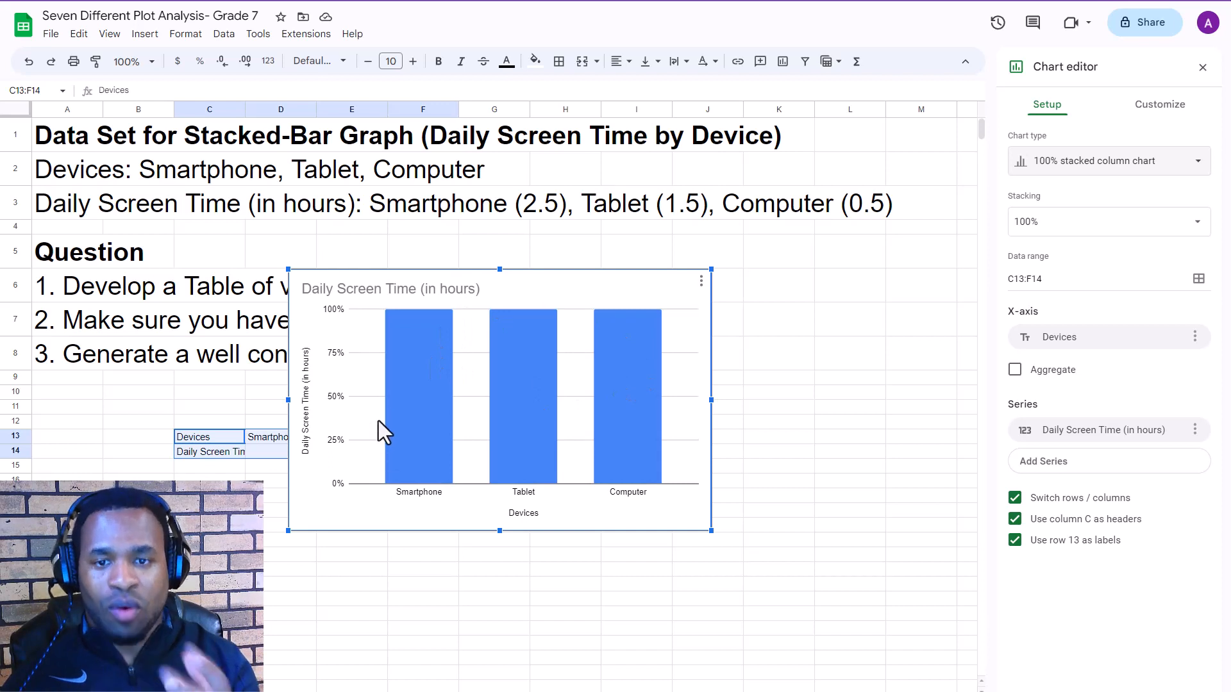
pyautogui.moveTo(322, 386); pyautogui.dragTo(568, 413)
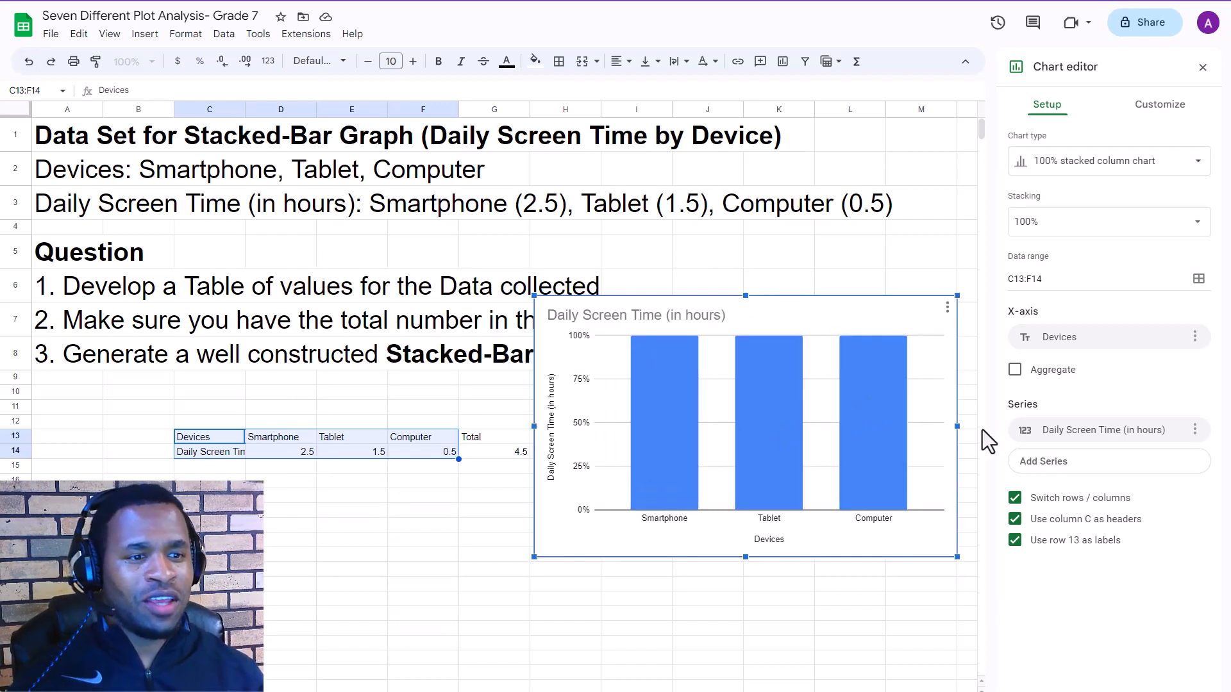
# - Turn off switching of rows and columns so each device is its own stacked series, and close the chart settings
pyautogui.click(1015, 540)
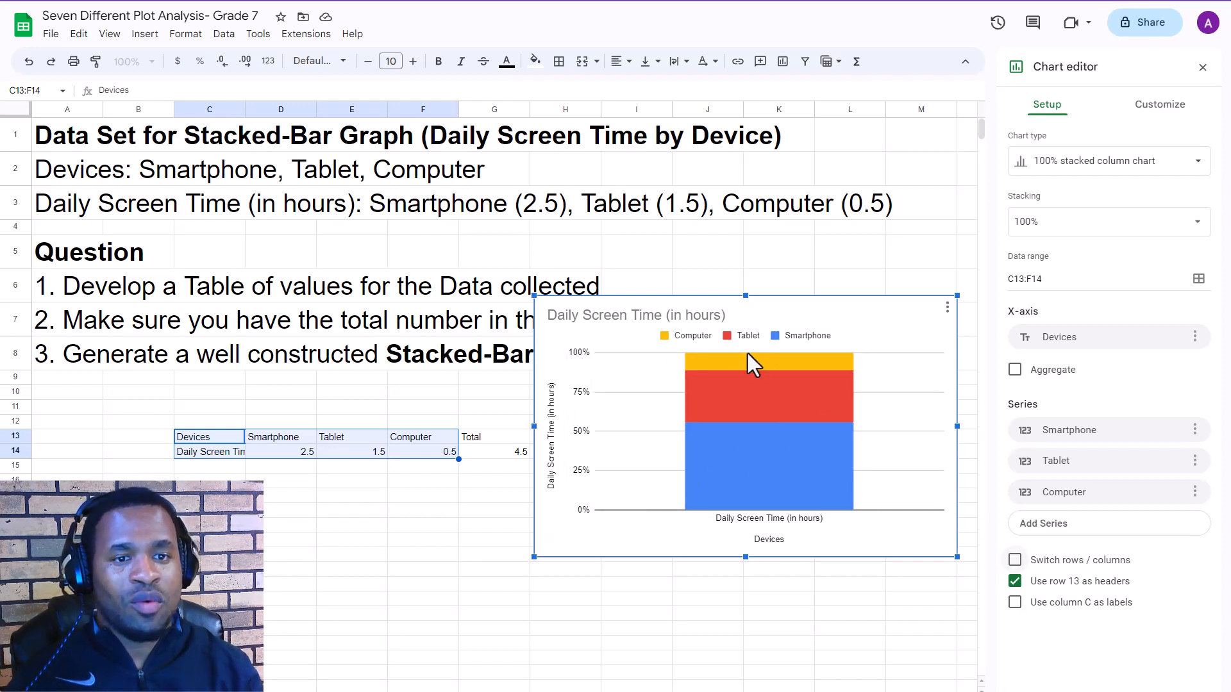
pyautogui.doubleClick(699, 362)
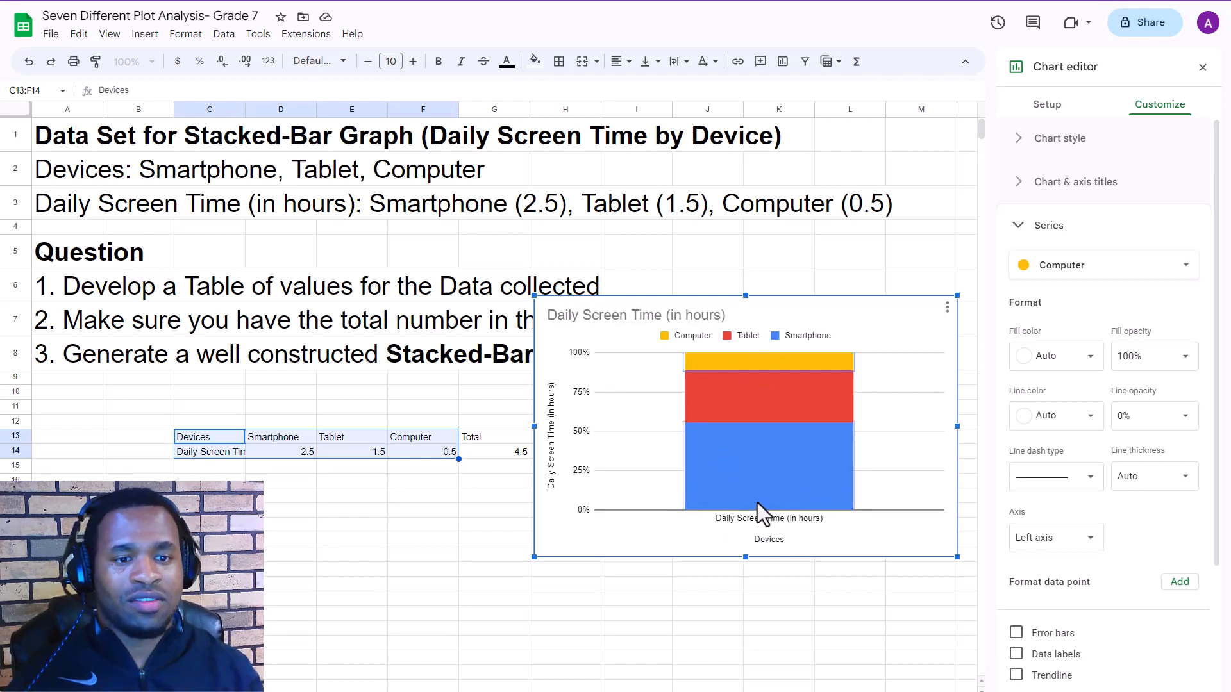
pyautogui.click(565, 614)
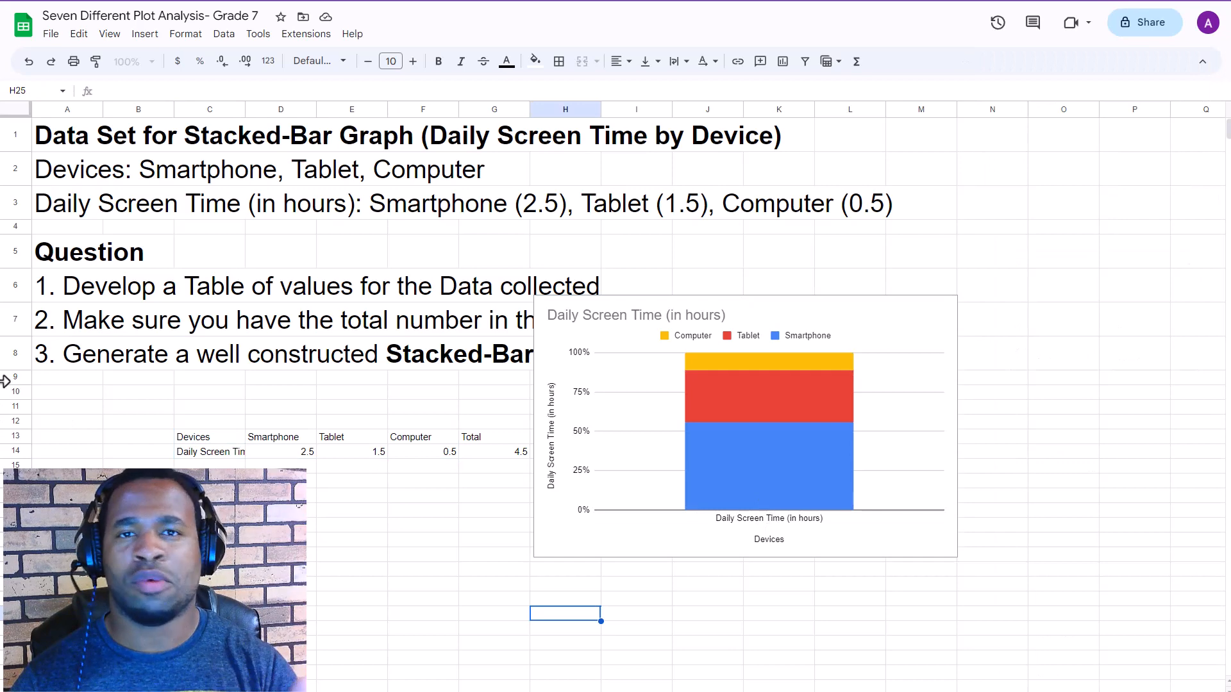
# - Recolor the Computer series of the stacked chart, trying a bright green fill and settling on orange
pyautogui.click(737, 363)
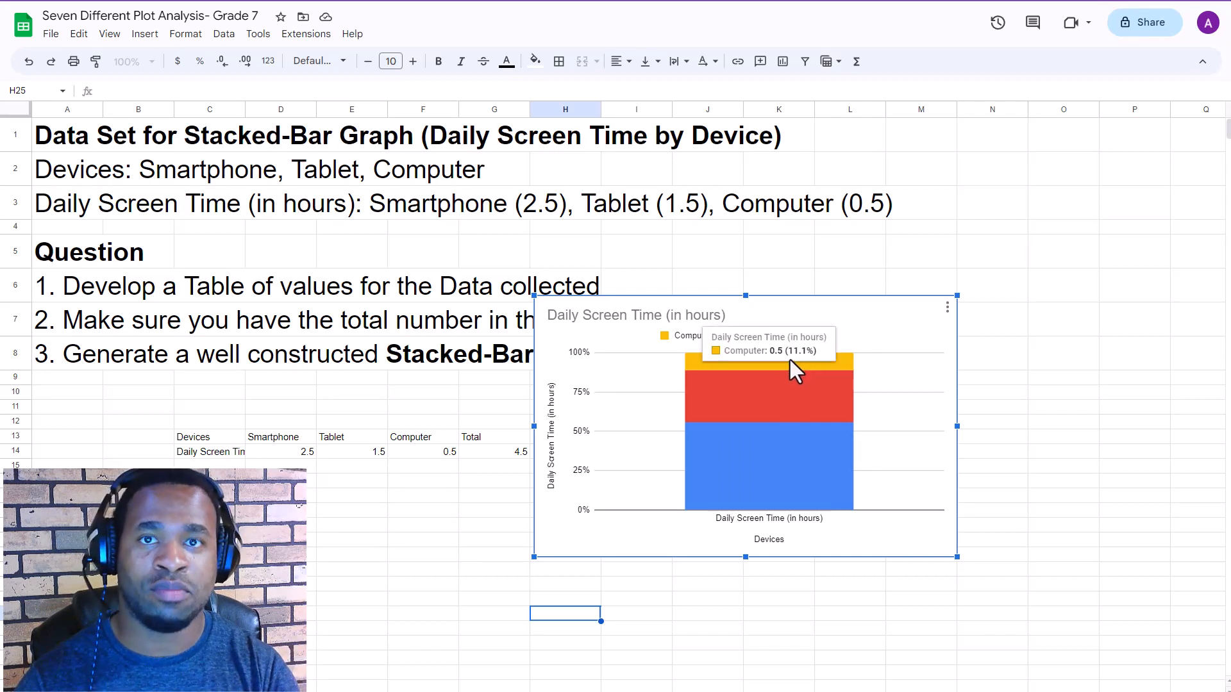
pyautogui.moveTo(788, 395)
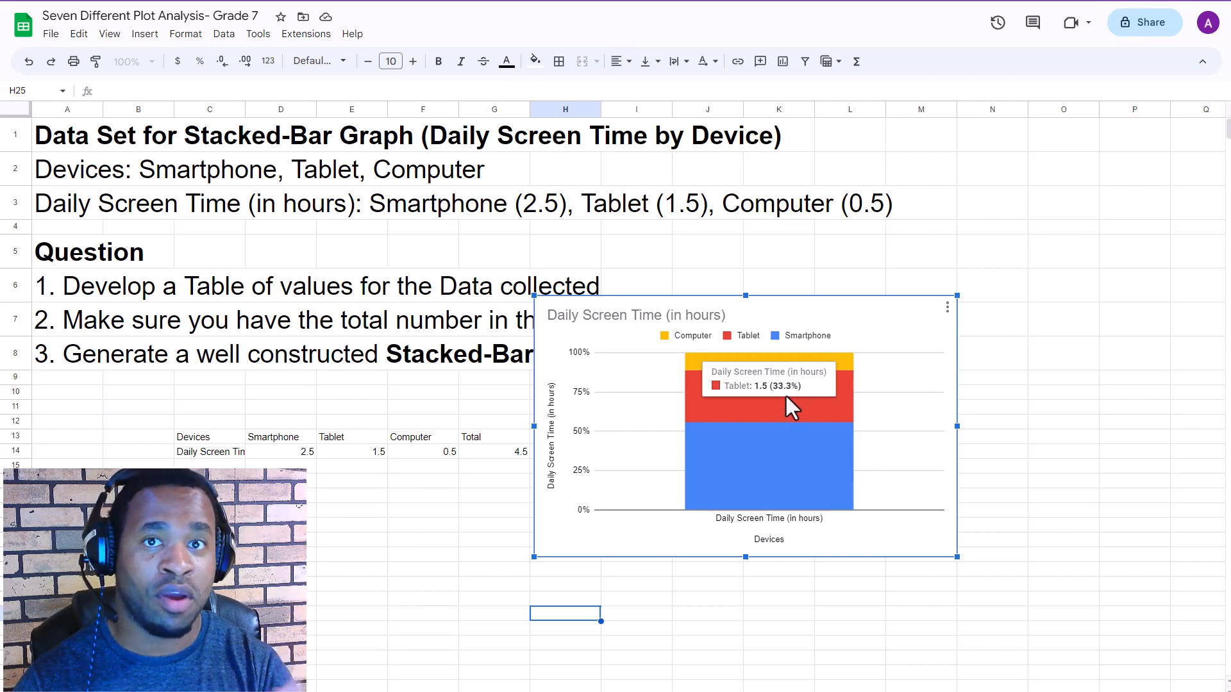
pyautogui.moveTo(755, 473)
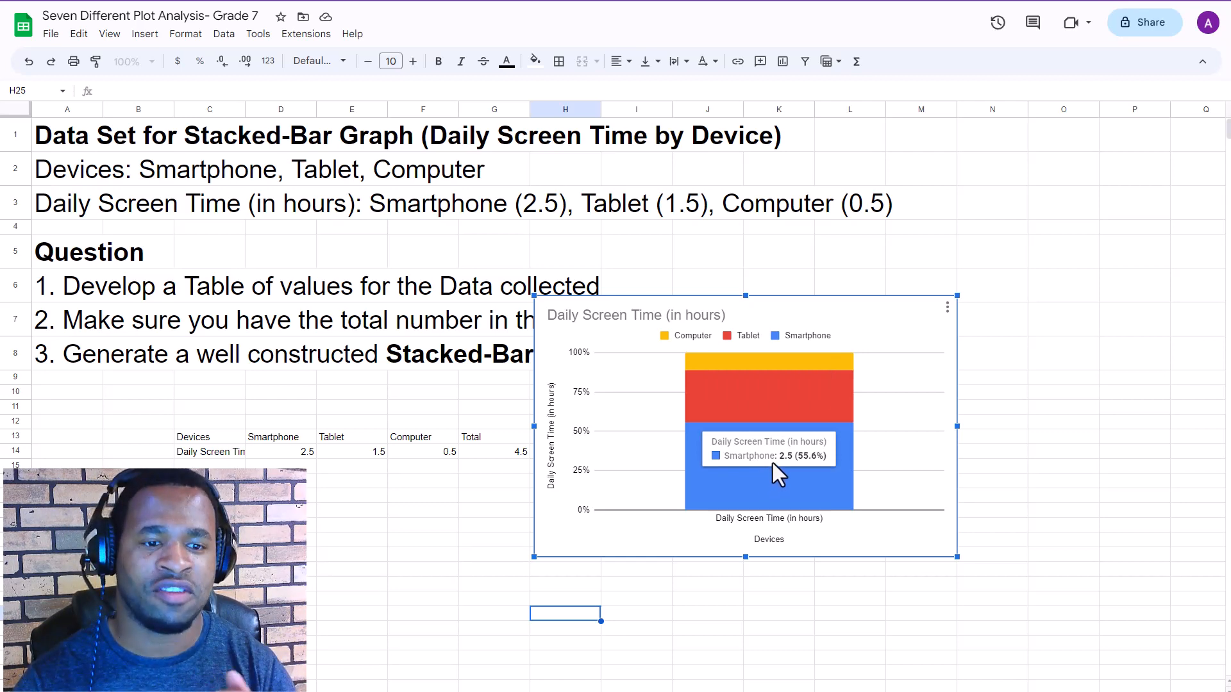
pyautogui.doubleClick(749, 368)
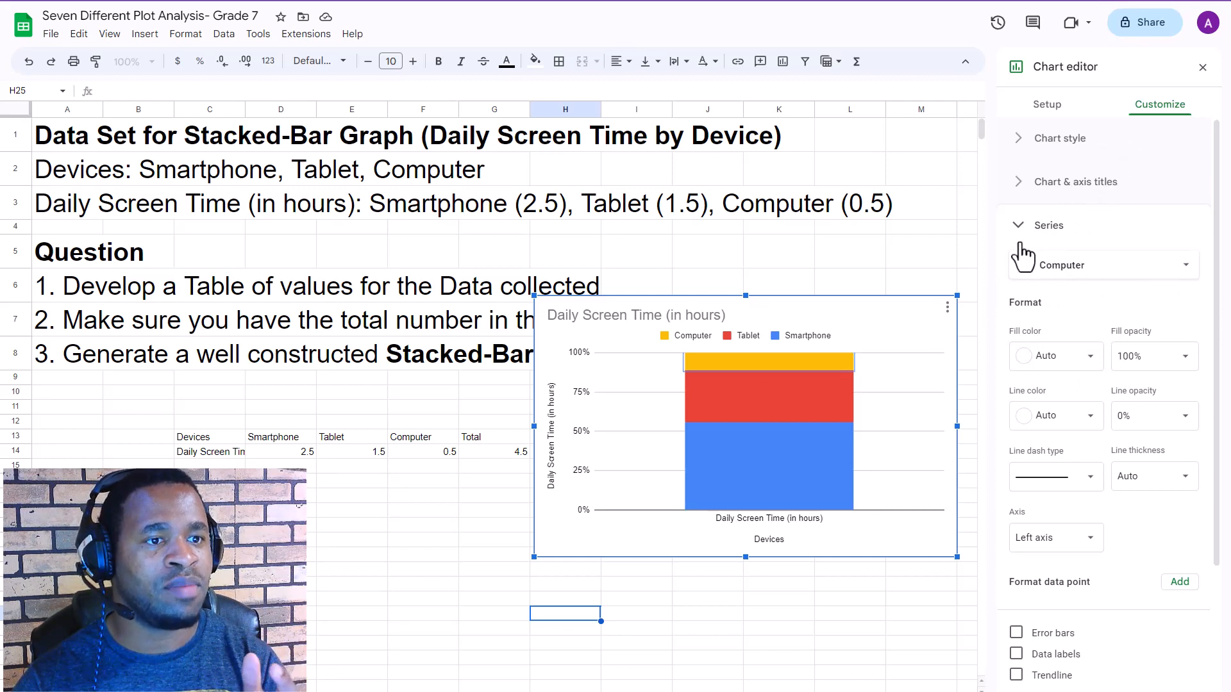
pyautogui.click(1090, 359)
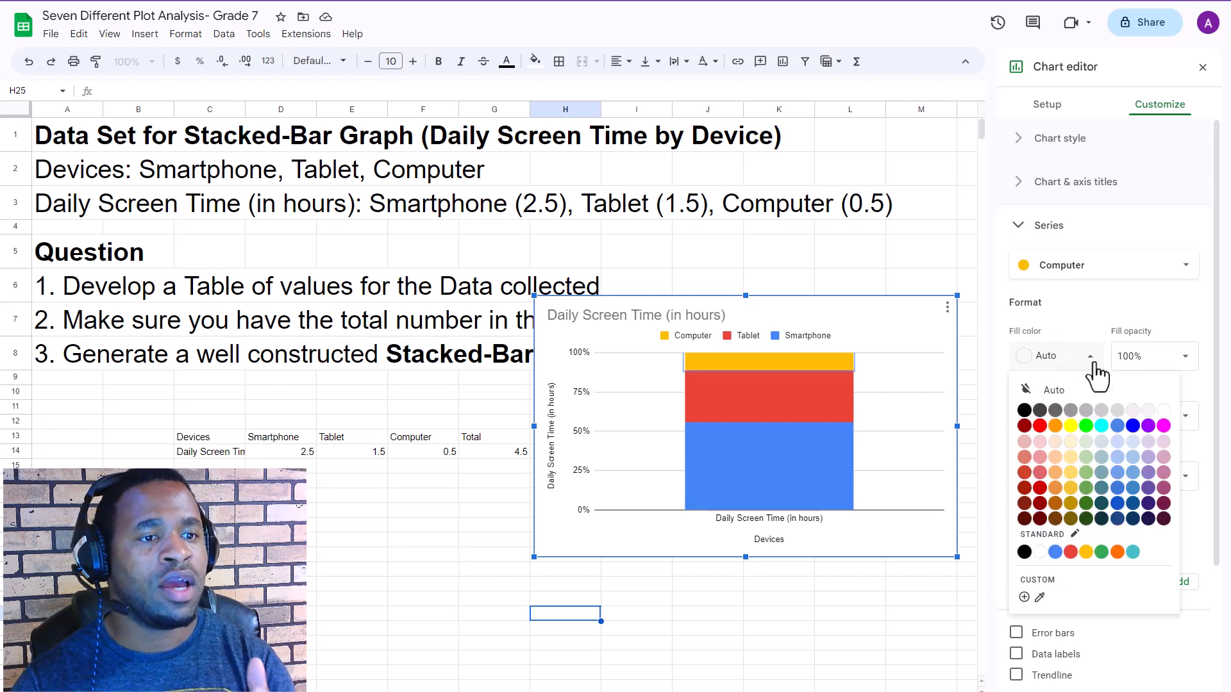
pyautogui.click(1086, 425)
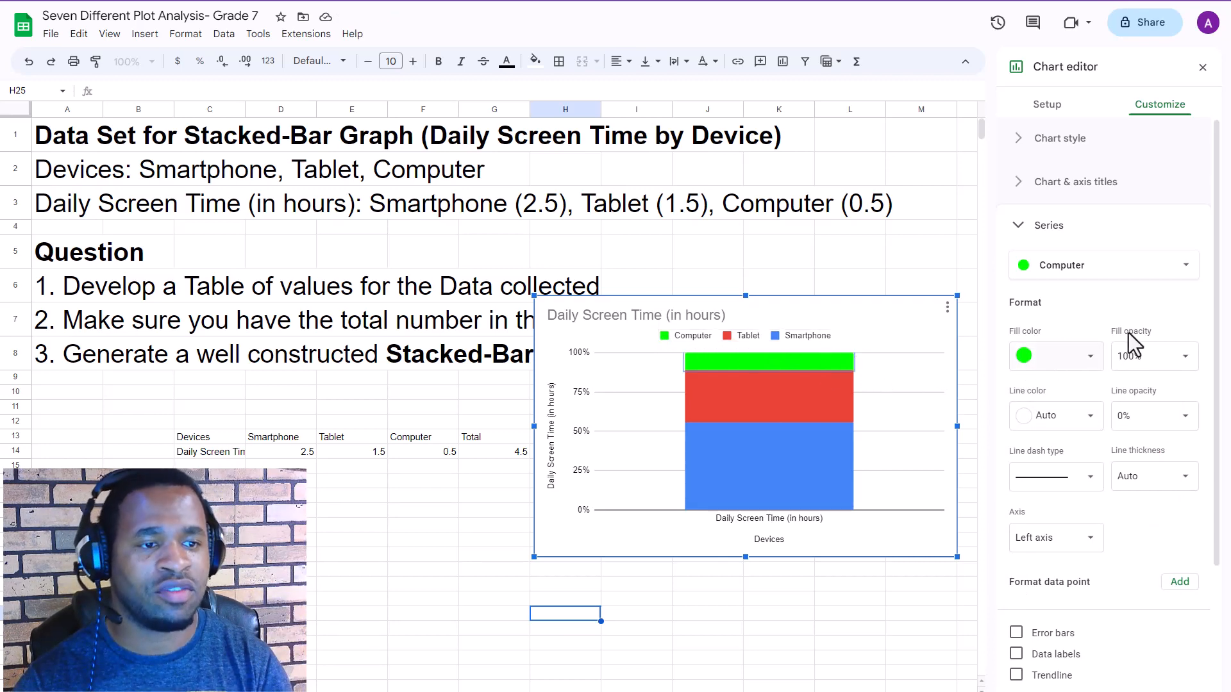
pyautogui.click(1090, 357)
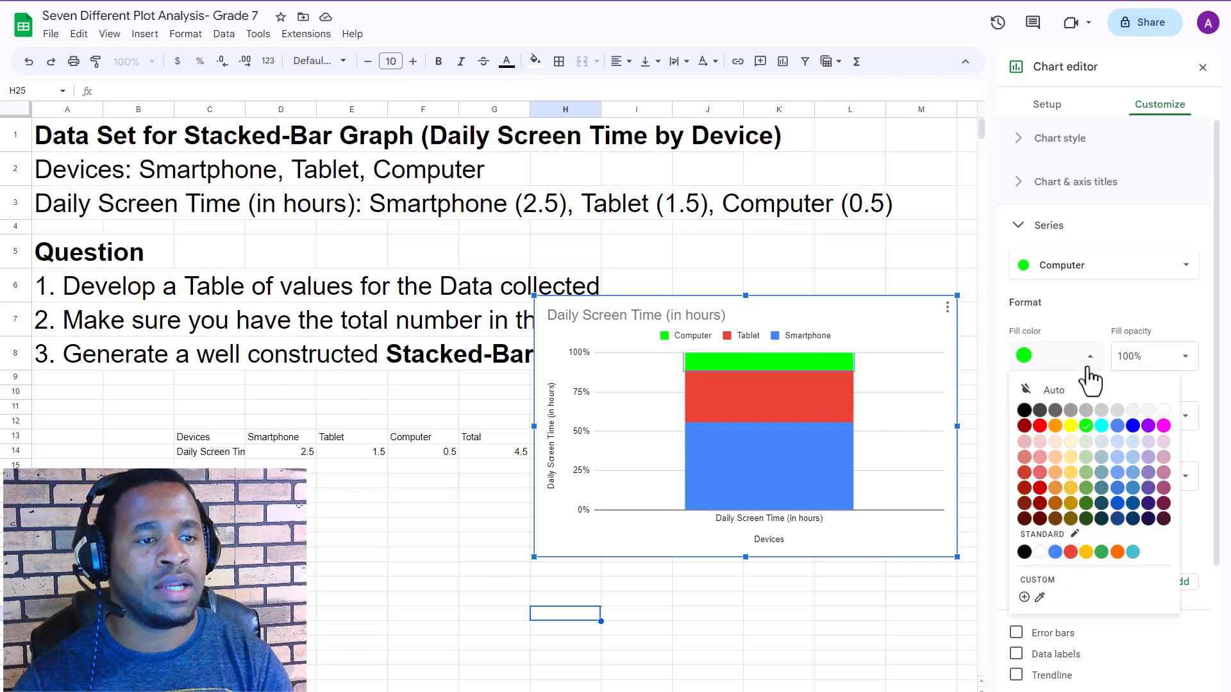
pyautogui.click(1056, 425)
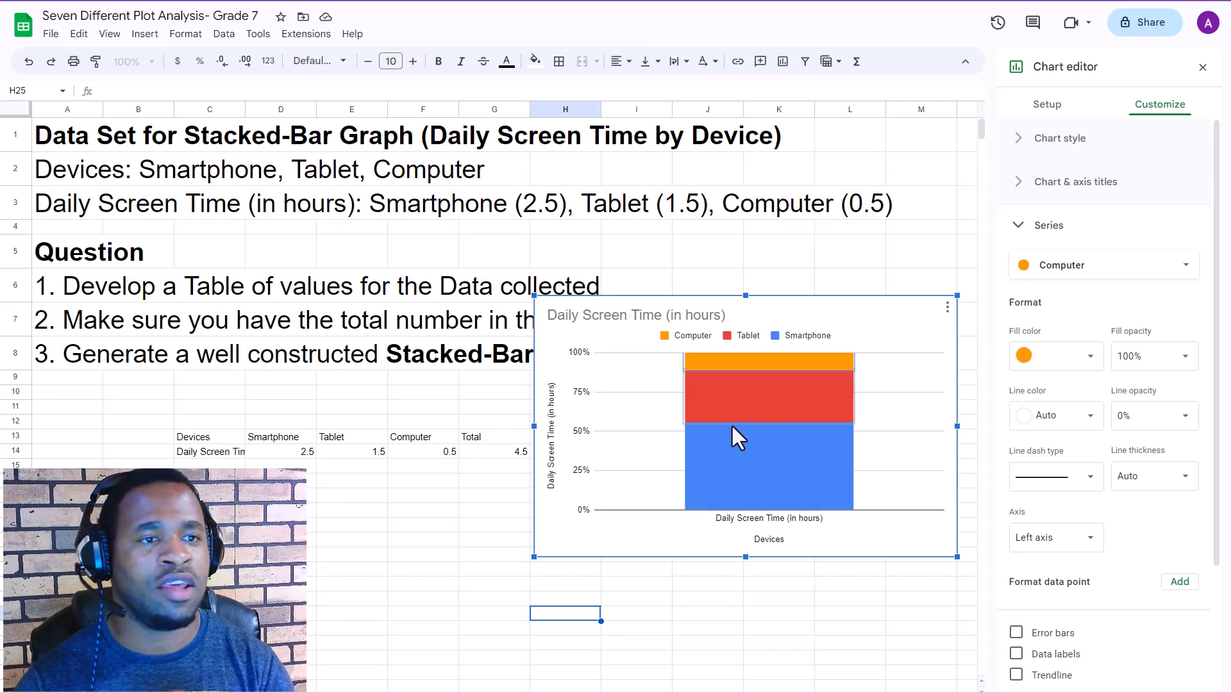
# - Change the chart title to "Daily Screen Time (in hours) By Device"
pyautogui.click(1027, 183)
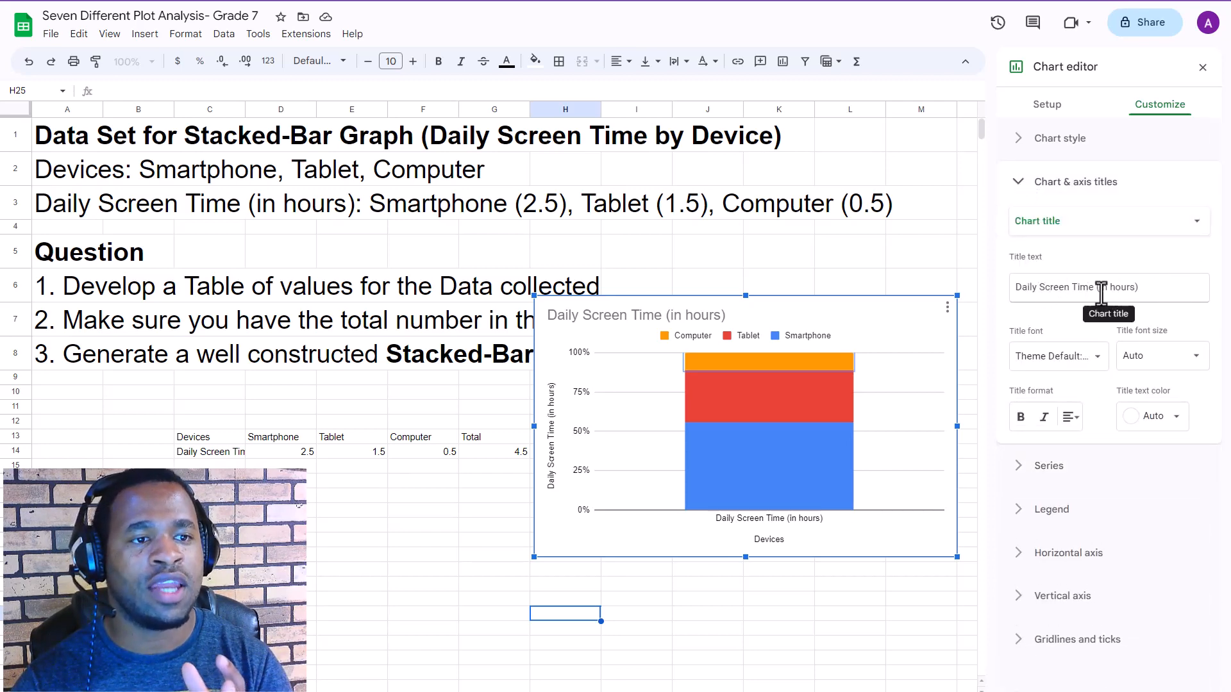
pyautogui.click(651, 319)
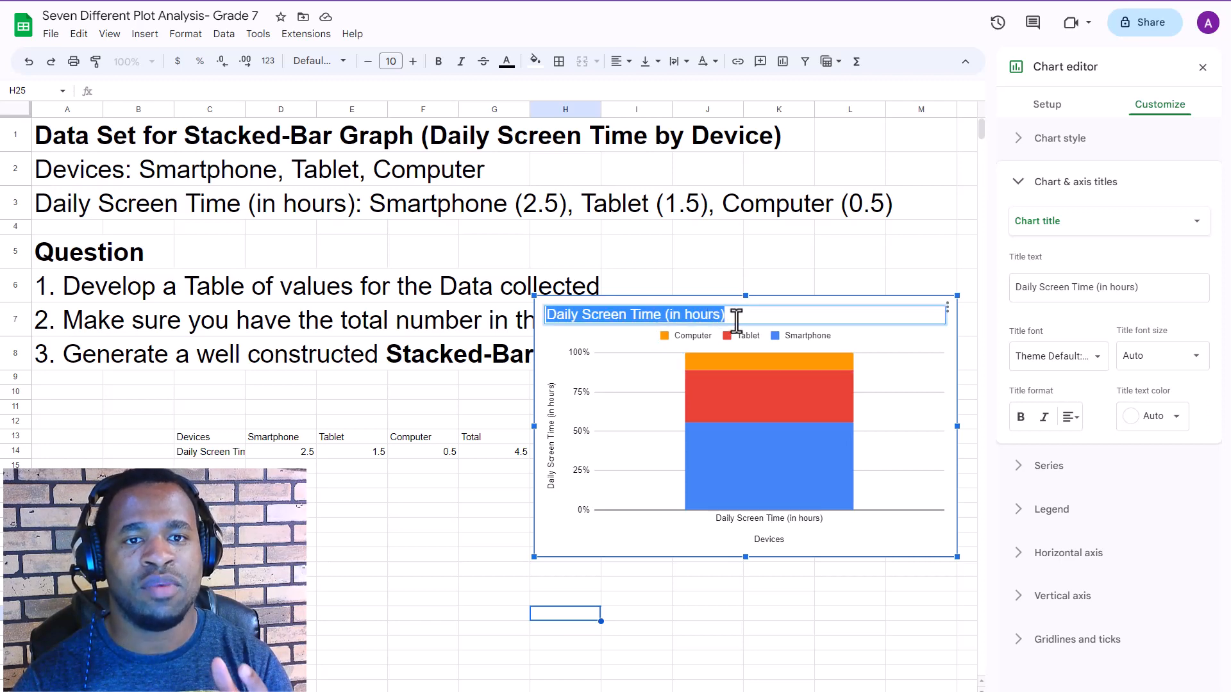
pyautogui.press('BackSpace')
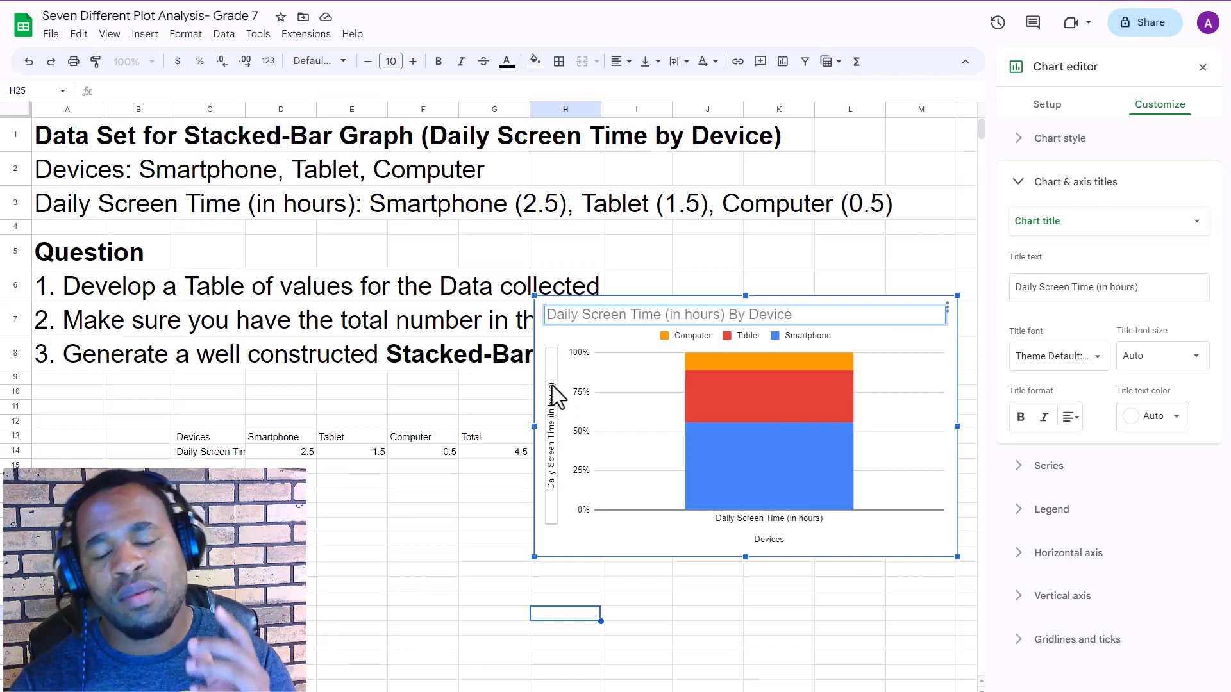
# - Change the chart's vertical axis title to "Daily Screen Time (in percent)"
pyautogui.click(553, 420)
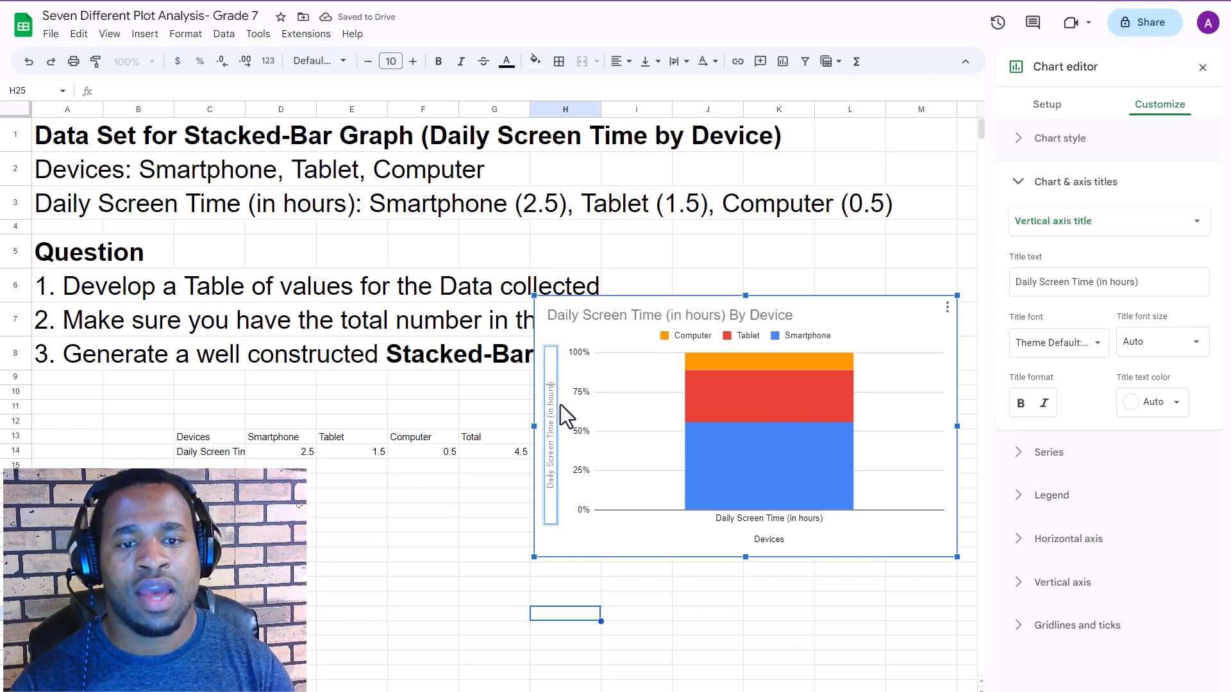
pyautogui.press('BackSpace')
pyautogui.press('BackSpace')
pyautogui.press('BackSpace')
pyautogui.press('BackSpace')
pyautogui.press('BackSpace')
pyautogui.press('BackSpace')
pyautogui.press('BackSpace')
pyautogui.press('BackSpace')
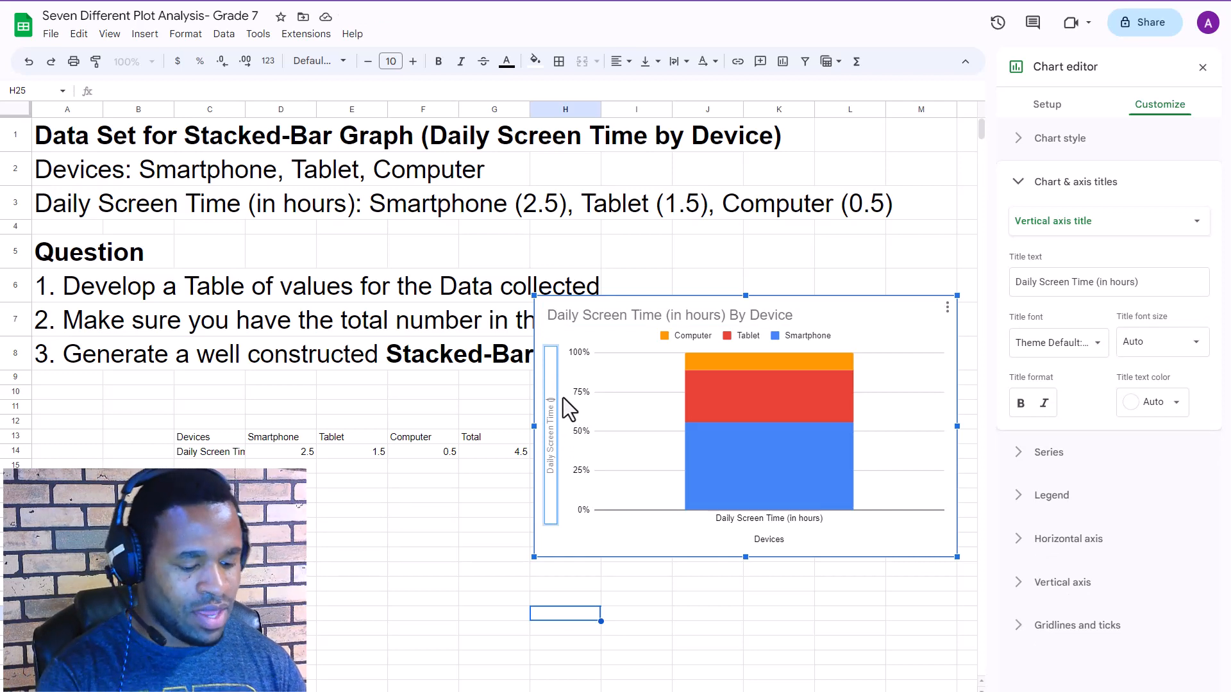
pyautogui.write('in perc')
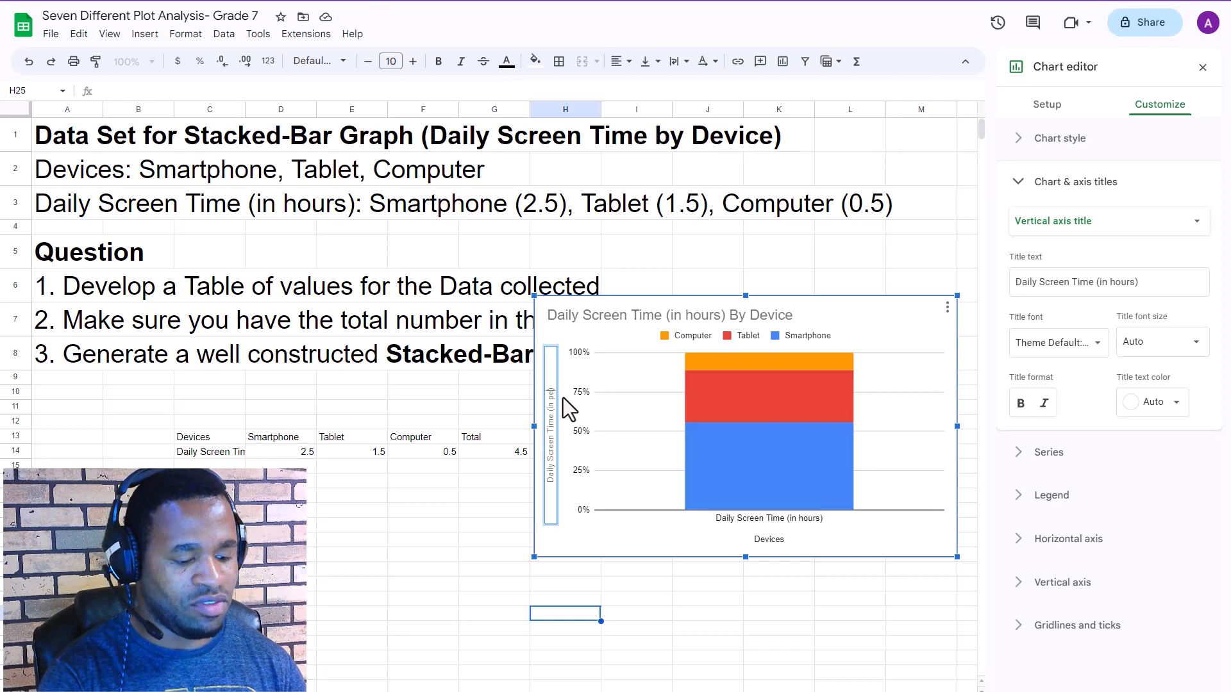
pyautogui.write('ent')
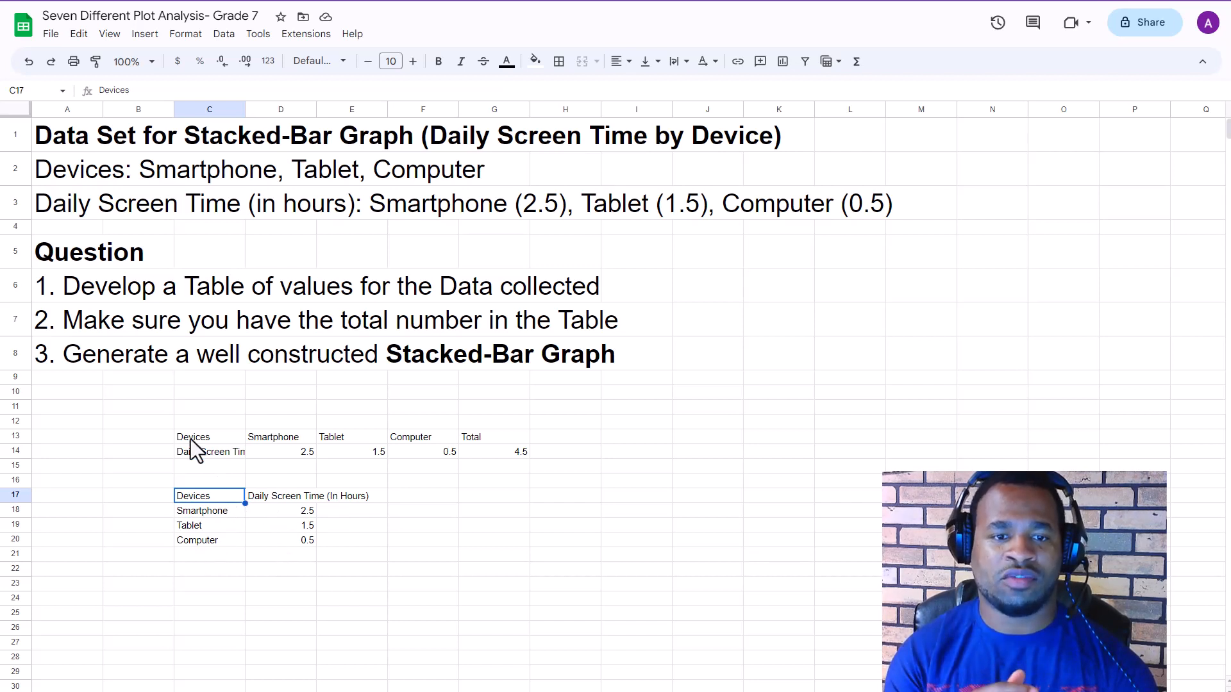
# - Insert a chart from the device table in C13:F14 and change its type to 100% stacked column
pyautogui.moveTo(190, 436); pyautogui.dragTo(437, 457)
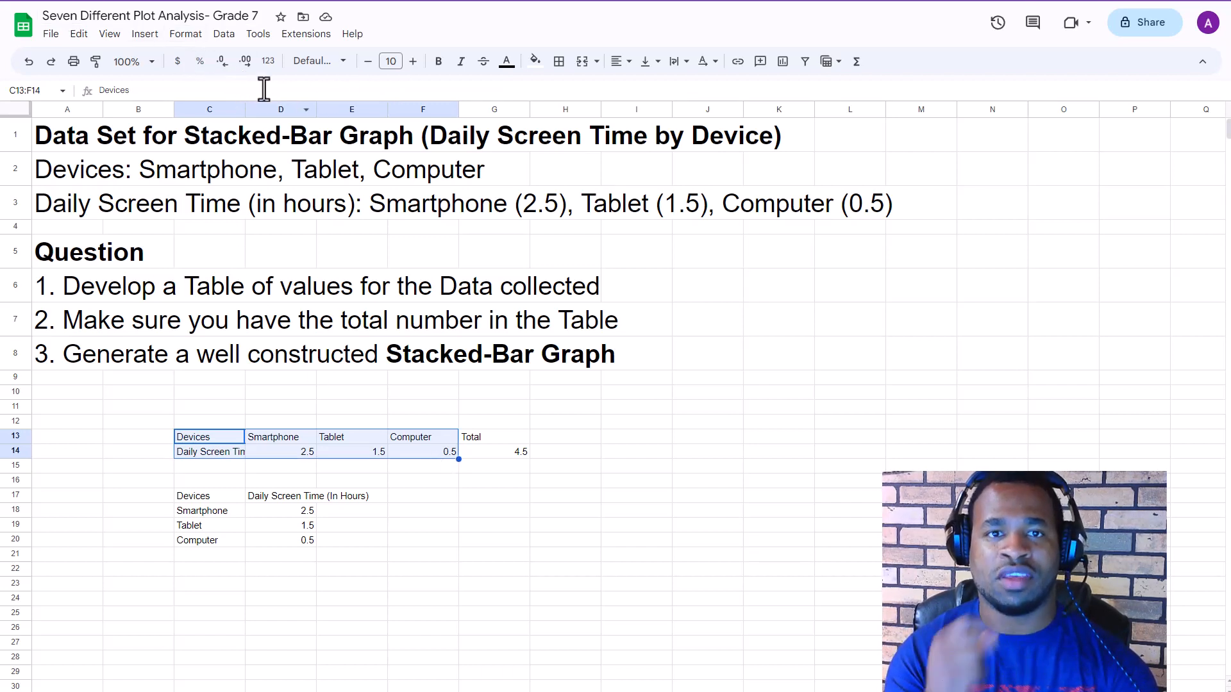
pyautogui.click(144, 35)
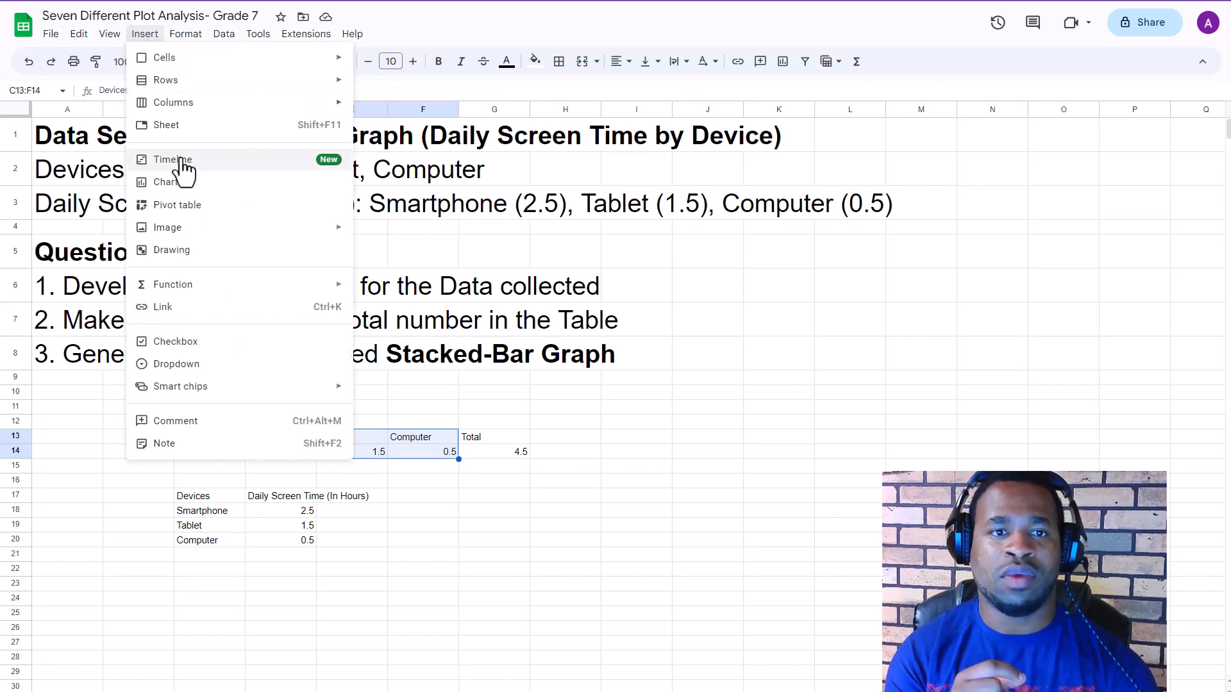
pyautogui.click(184, 187)
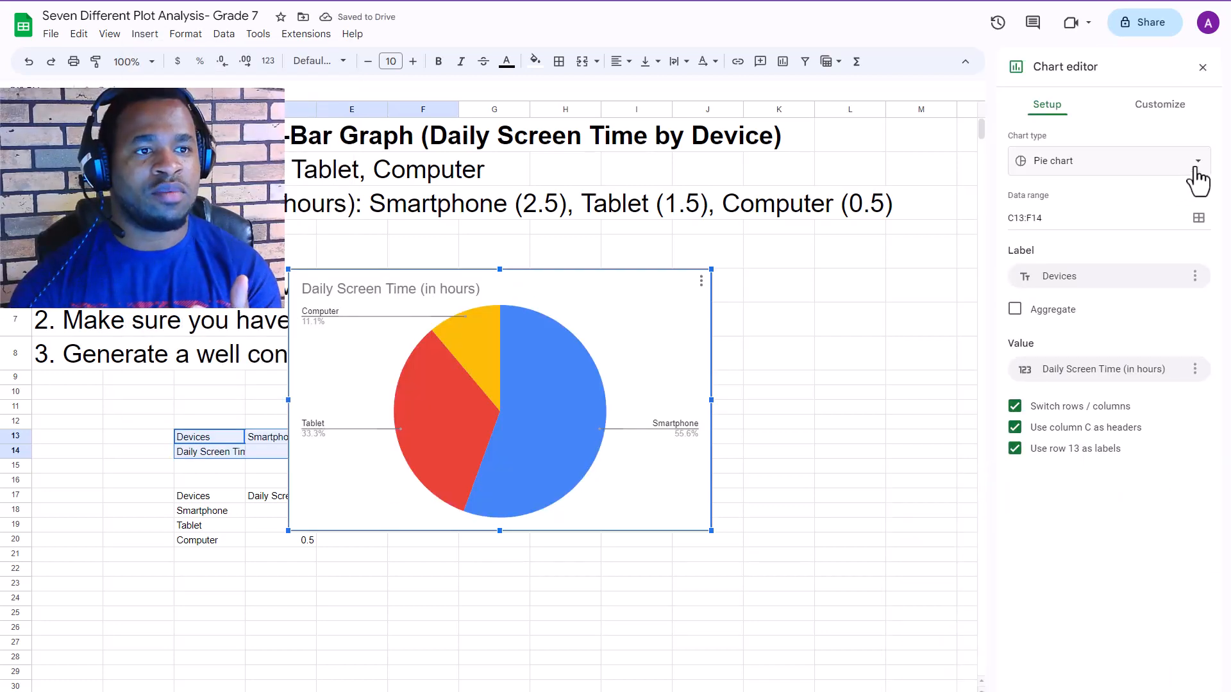
pyautogui.click(1194, 171)
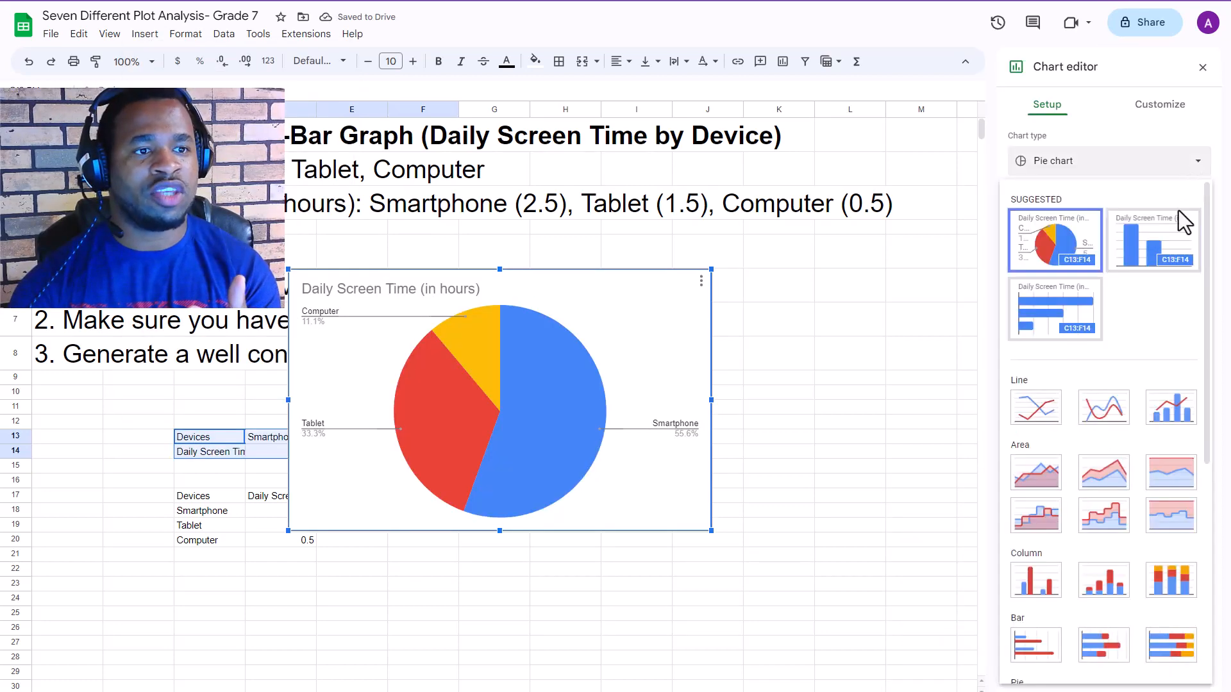
pyautogui.click(1174, 581)
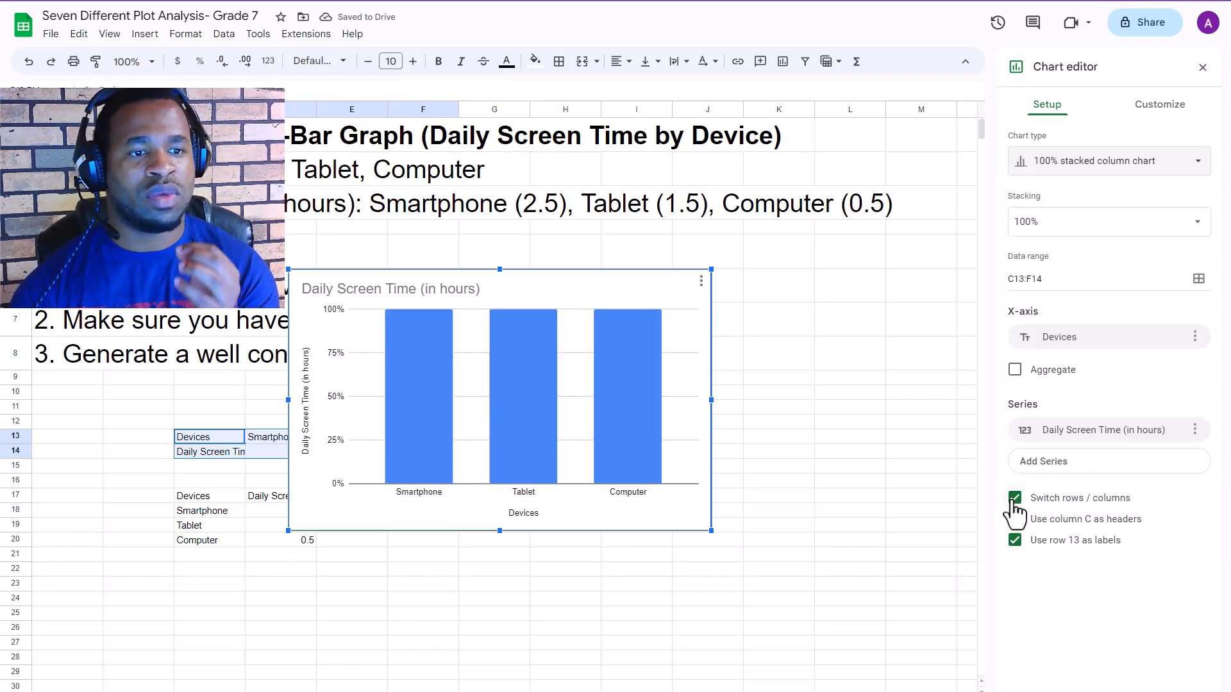
# - Turn off switching of rows and columns so each device is a stacked series, and move the chart up clear of the tables
pyautogui.click(1015, 500)
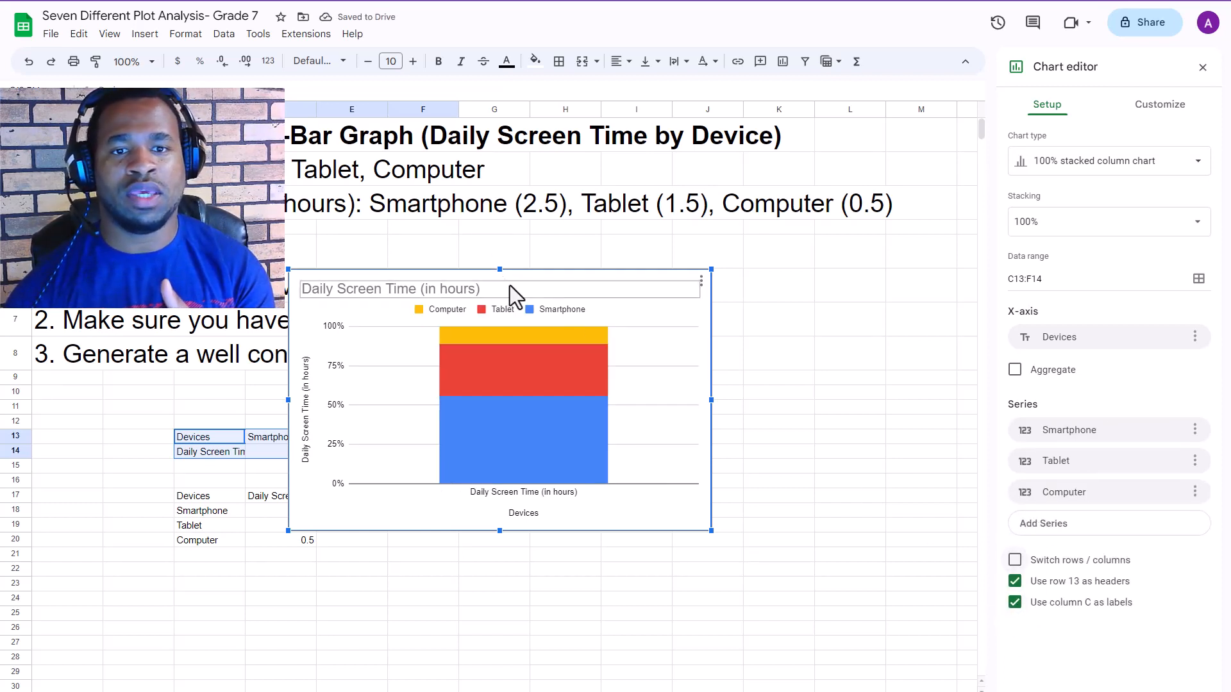
pyautogui.moveTo(512, 278); pyautogui.dragTo(714, 150)
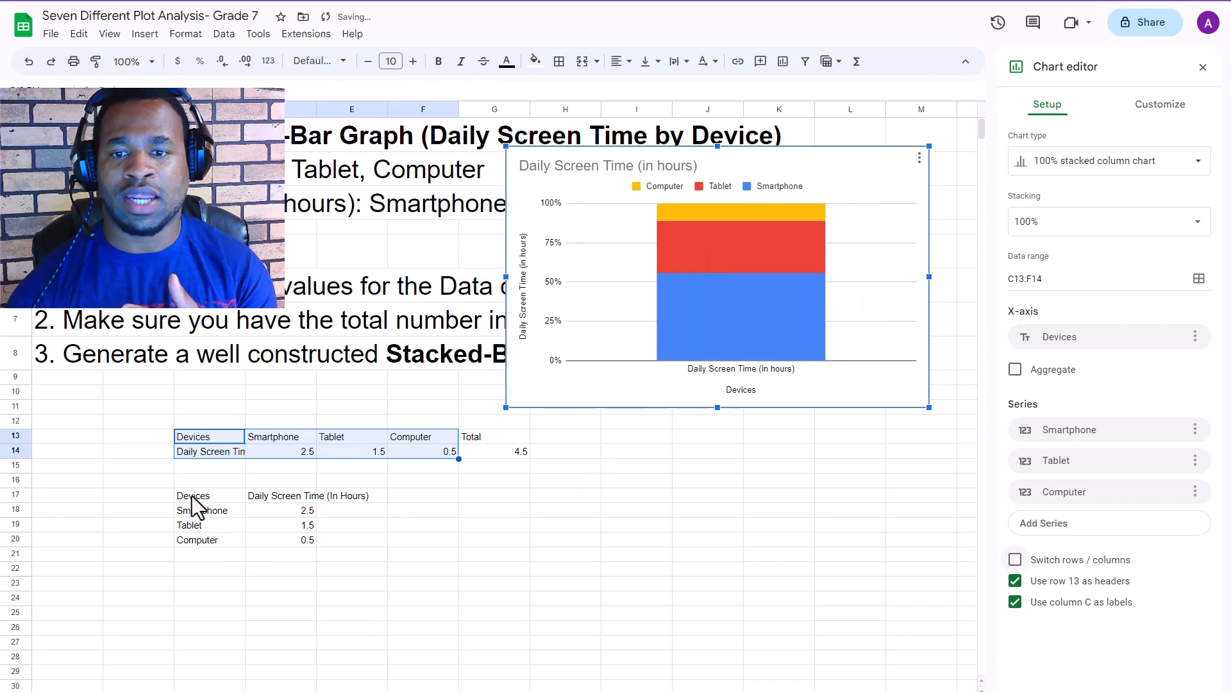
# - Insert a second chart from the vertical table in C17:D20 and place it directly below the first chart
pyautogui.moveTo(202, 499); pyautogui.dragTo(301, 546)
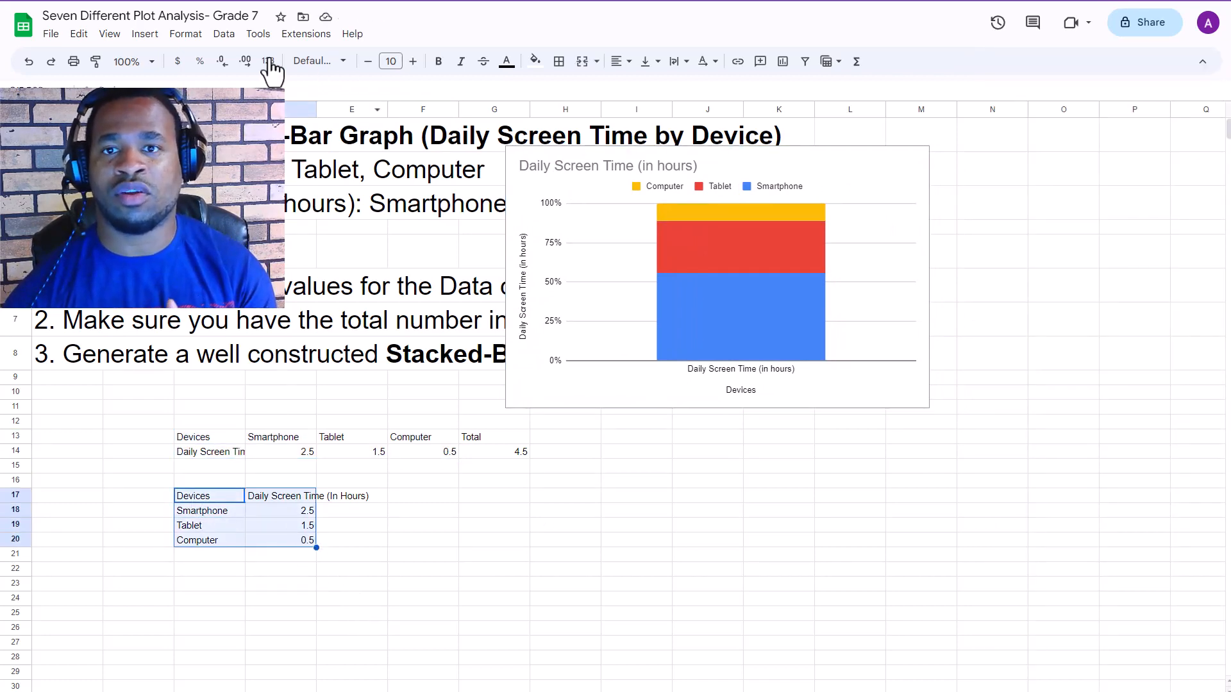
pyautogui.click(145, 38)
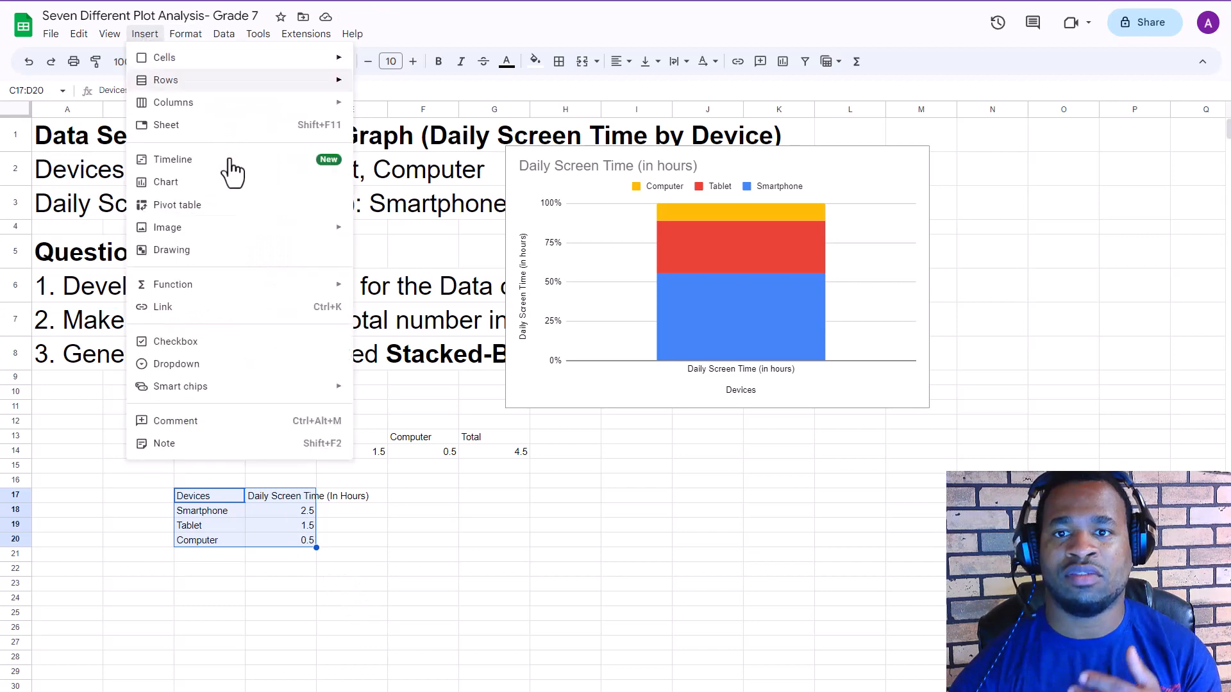
pyautogui.click(196, 187)
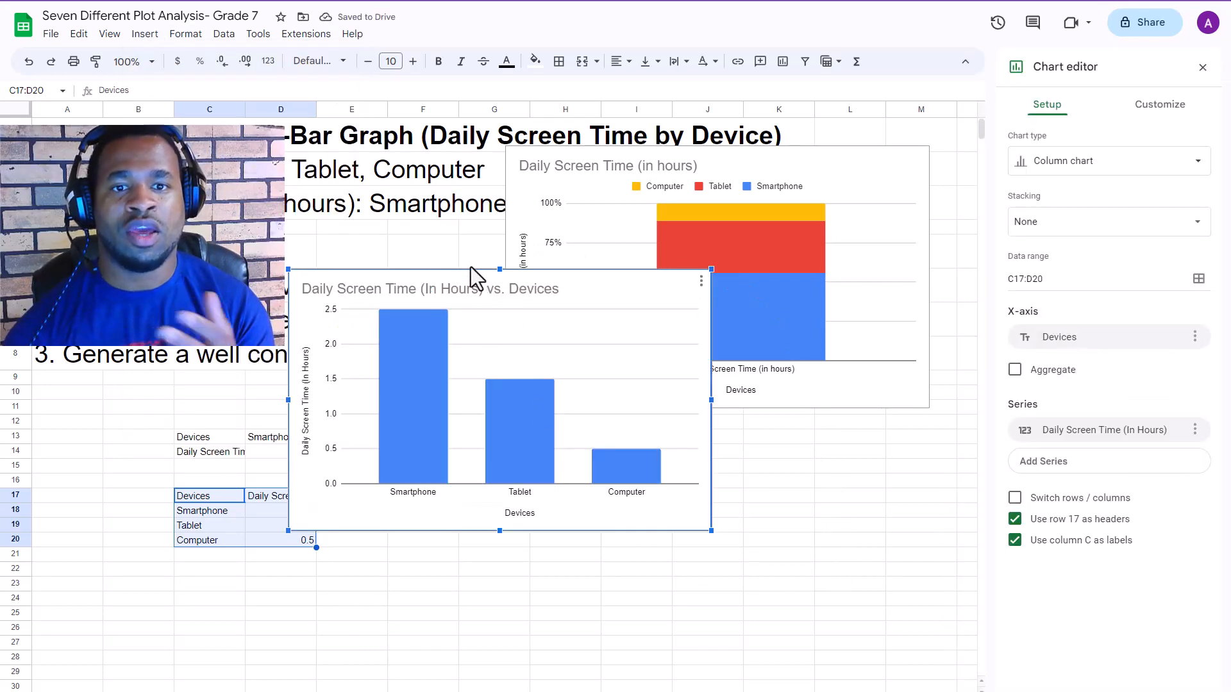
pyautogui.moveTo(468, 273); pyautogui.dragTo(683, 422)
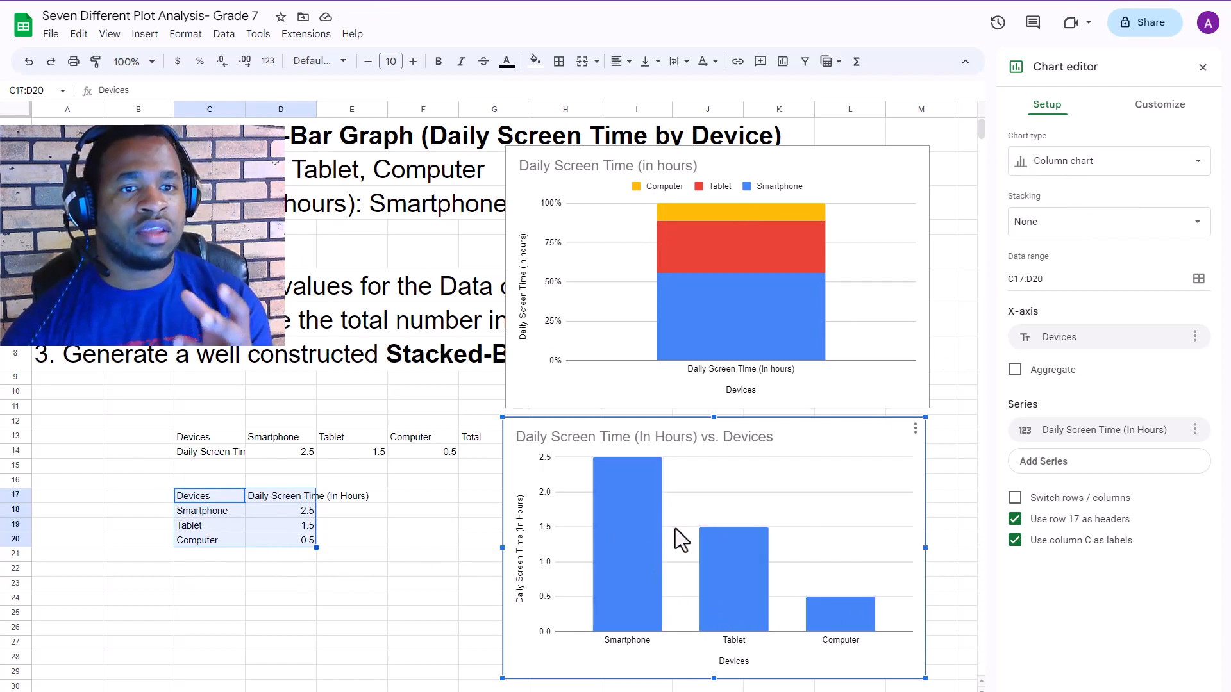
# - Change the lower chart to 100% stacked column, with rows and columns switched, column C as headers and row 17 not used as labels
pyautogui.click(1196, 172)
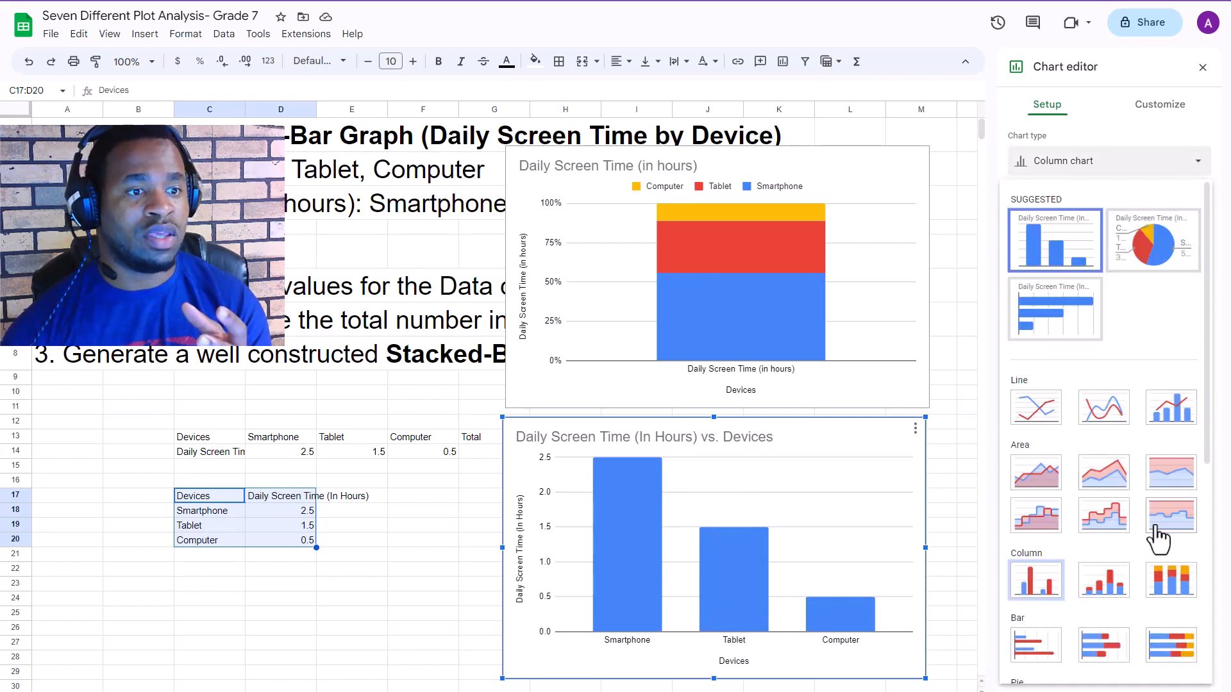
pyautogui.click(1162, 595)
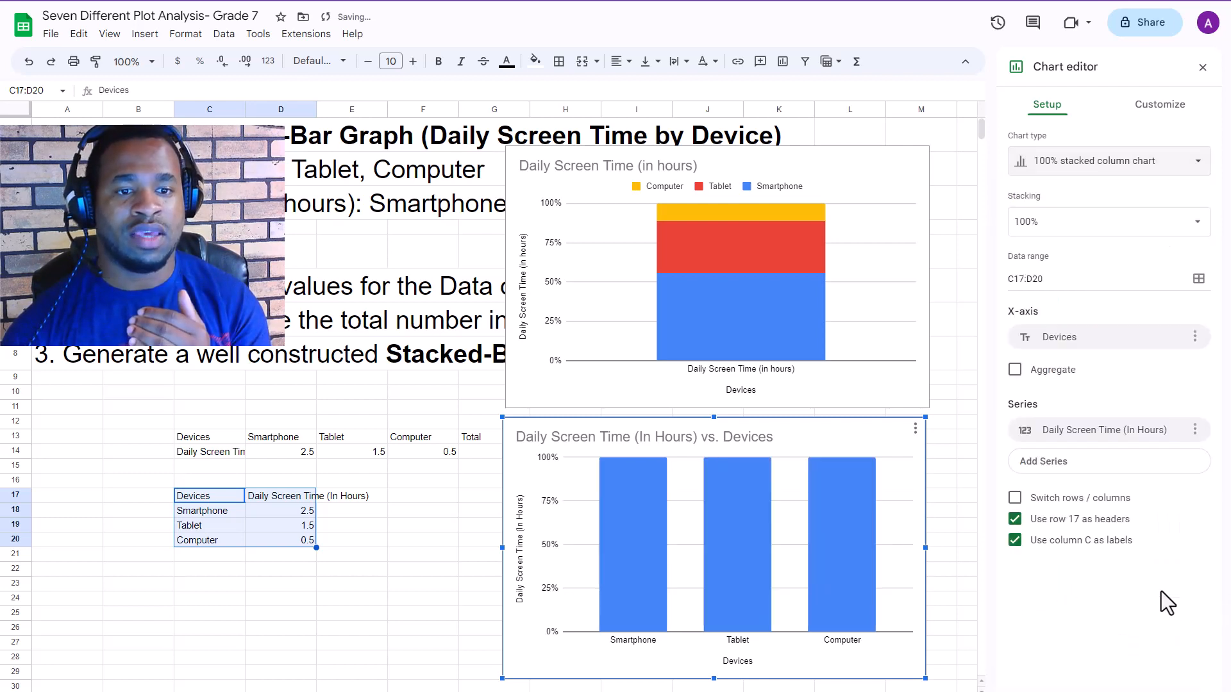
pyautogui.click(1015, 518)
pyautogui.click(1016, 537)
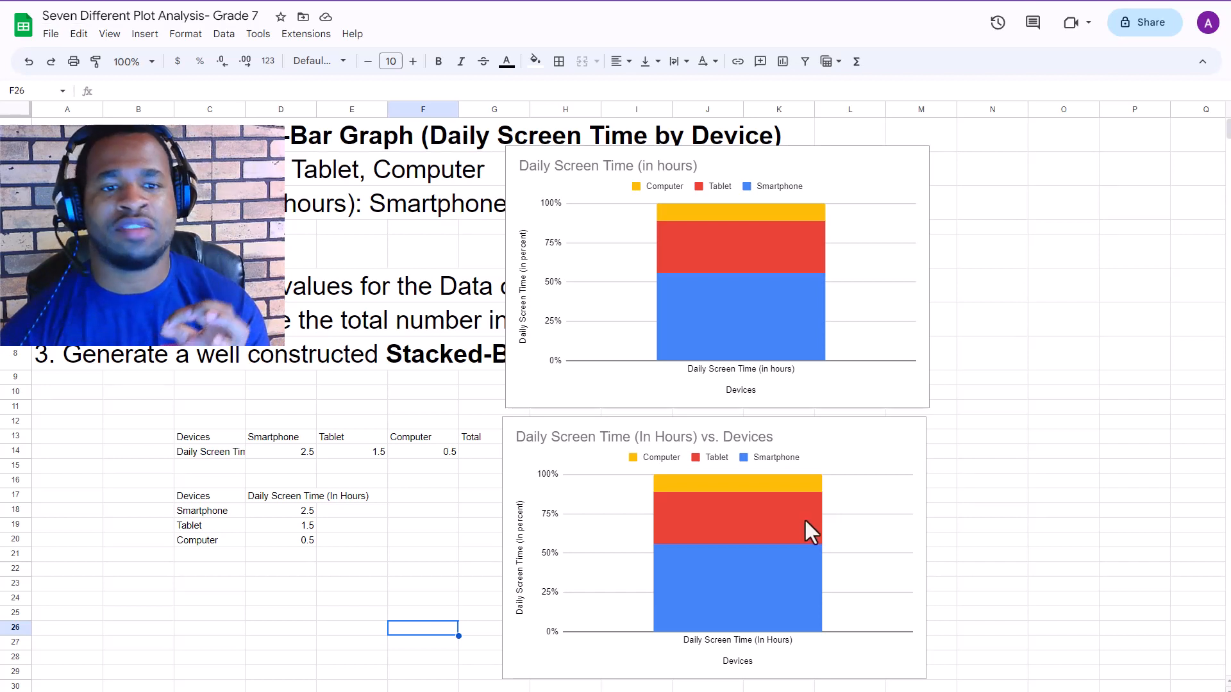
# - Compare the row and column setup options of the lower and upper charts, and open the upper chart's title settings
pyautogui.click(849, 434)
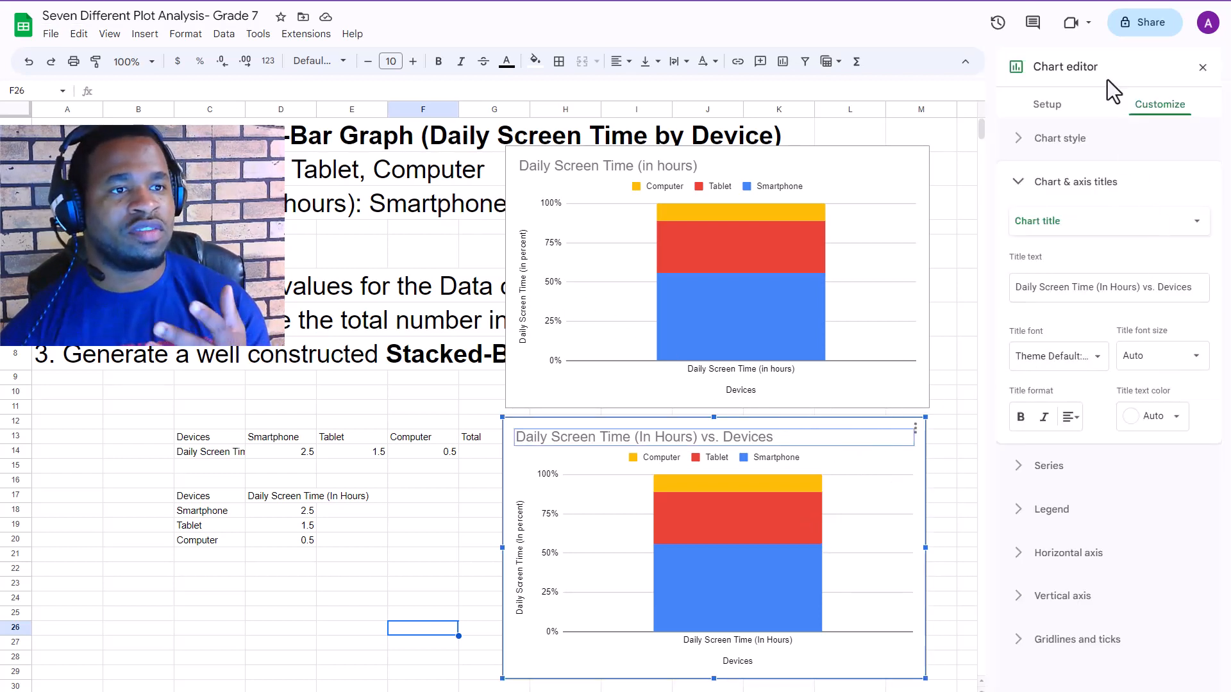
pyautogui.click(1047, 104)
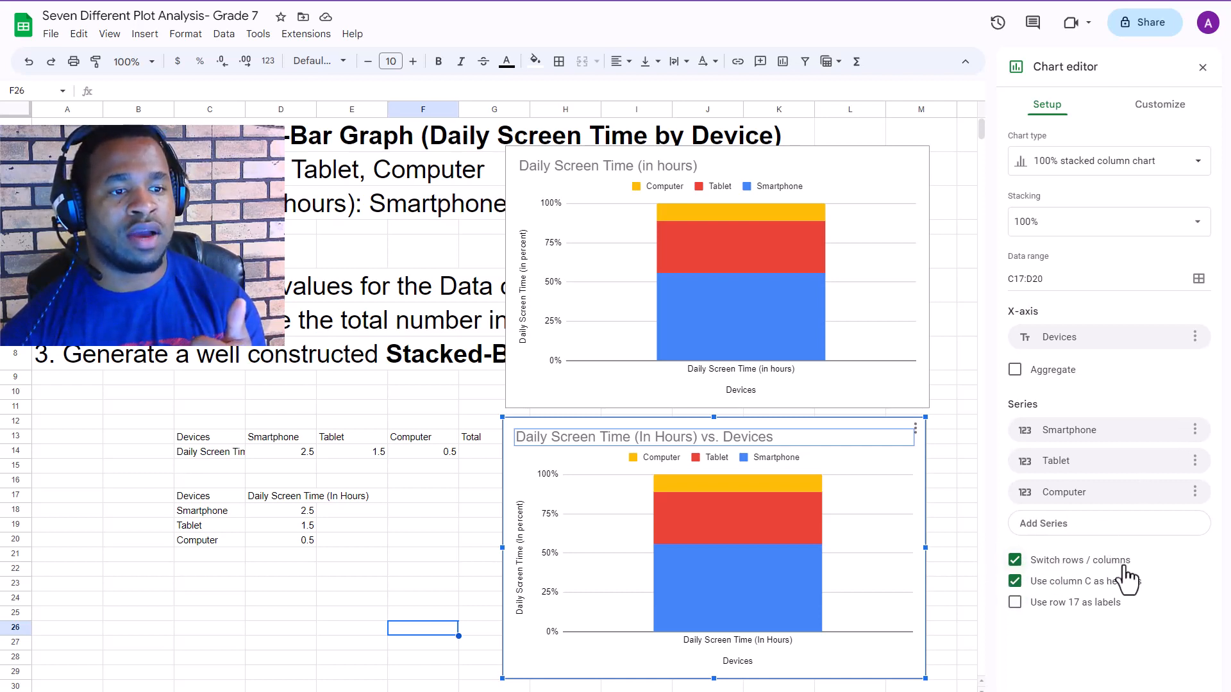
pyautogui.click(863, 160)
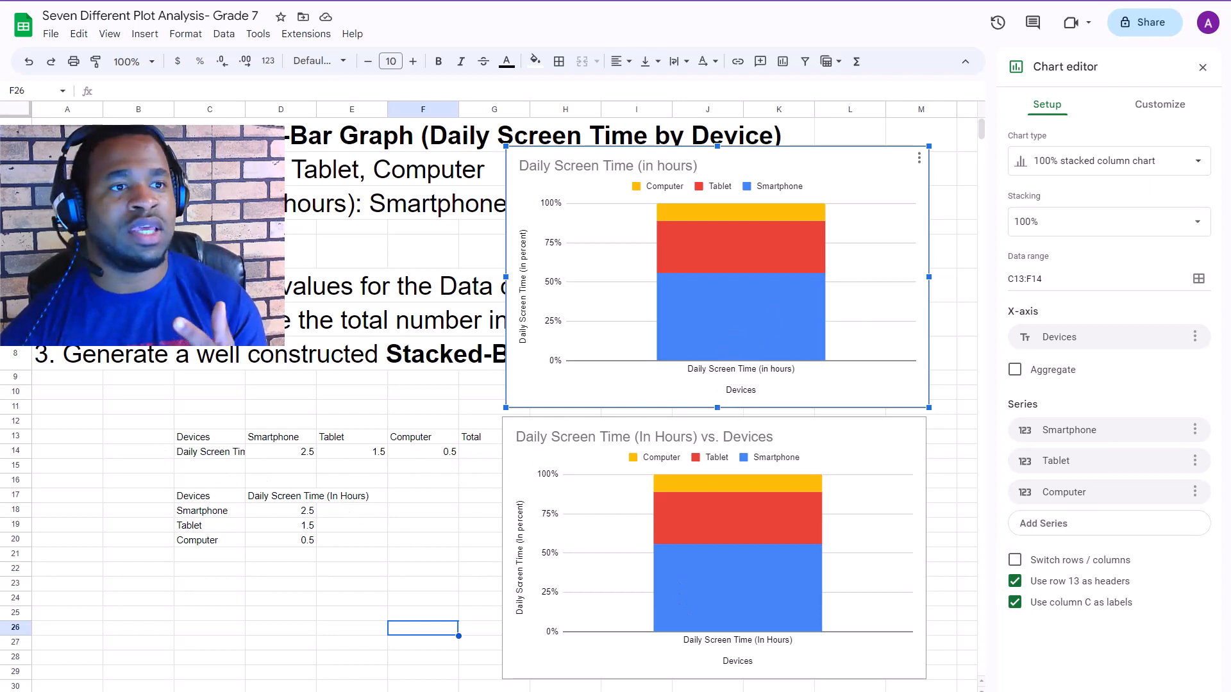
pyautogui.click(1160, 104)
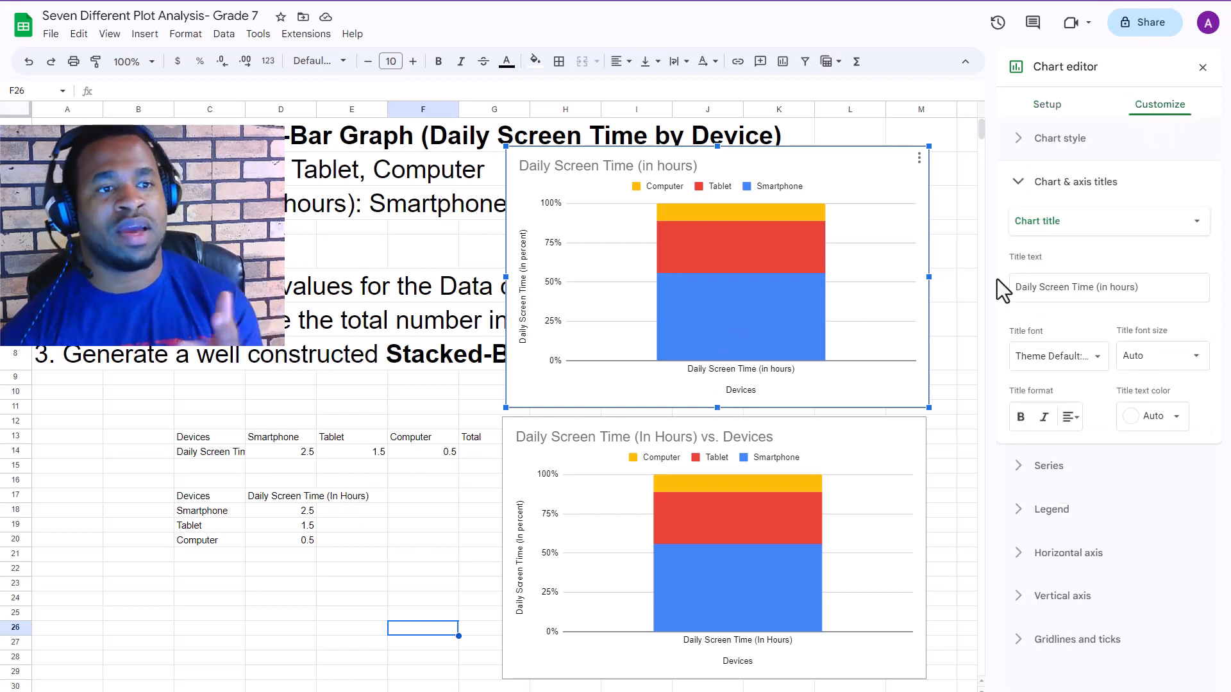